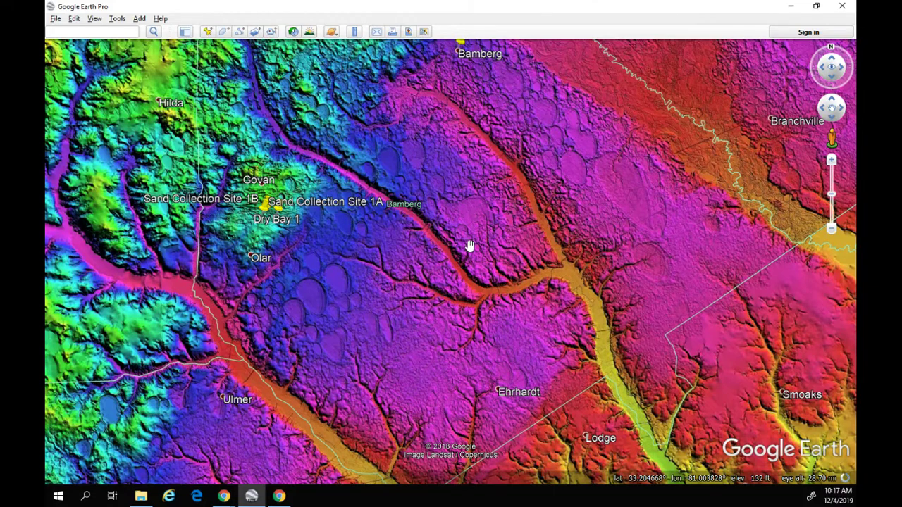
- Zoom in on the large oval bays east of Olar, then zoom back out toward Bamberg and Ehrhardt
{"action": "left_click_drag", "start_coordinate": [469, 246], "coordinate": [486, 211]}
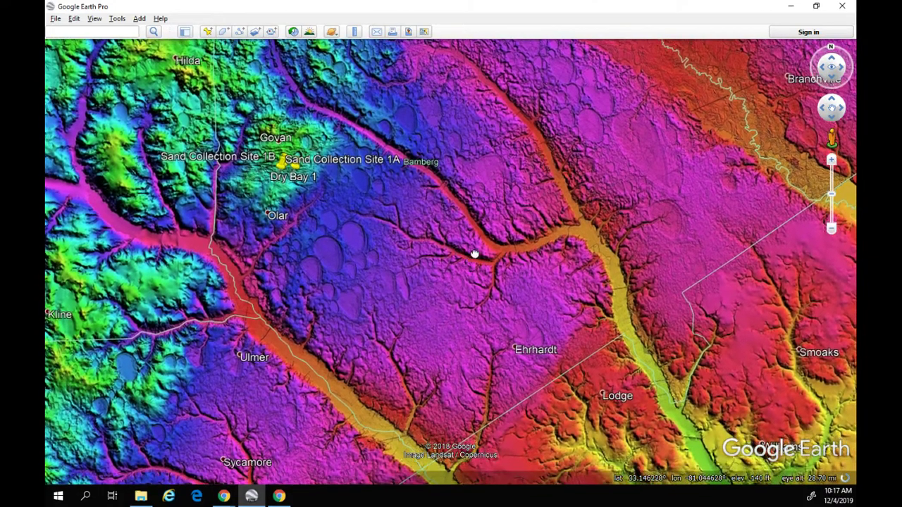
{"action": "scroll", "coordinate": [474, 253], "scroll_direction": "up", "scroll_amount": 2}
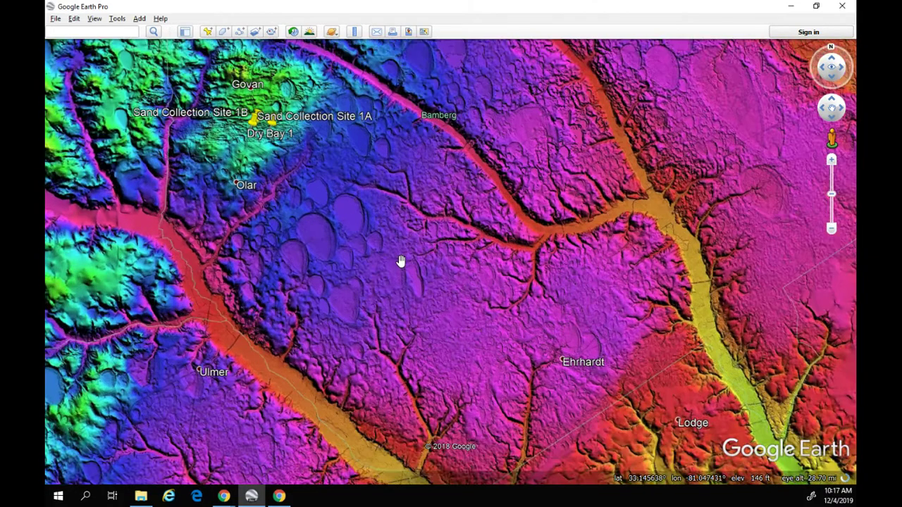
{"action": "scroll", "coordinate": [400, 261], "scroll_direction": "up", "scroll_amount": 3}
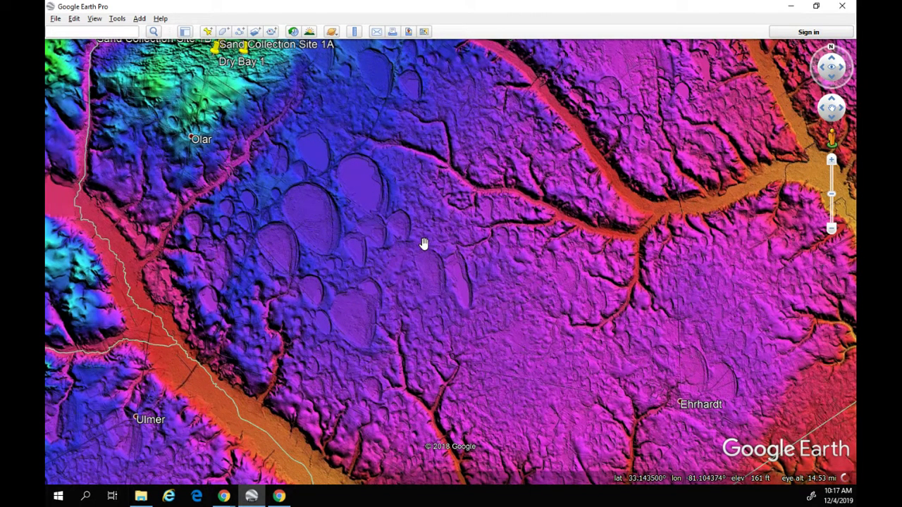
{"action": "left_click_drag", "start_coordinate": [424, 243], "coordinate": [482, 217]}
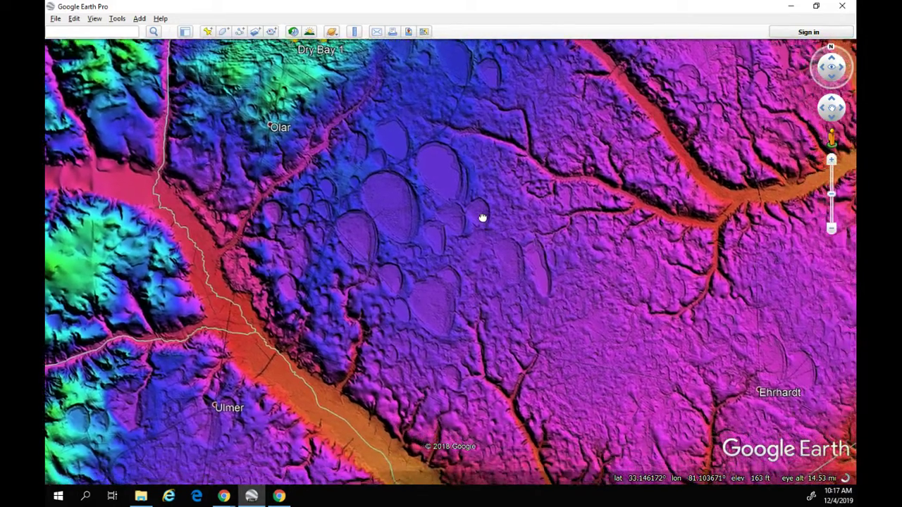
{"action": "scroll", "coordinate": [525, 265], "scroll_direction": "down", "scroll_amount": 3}
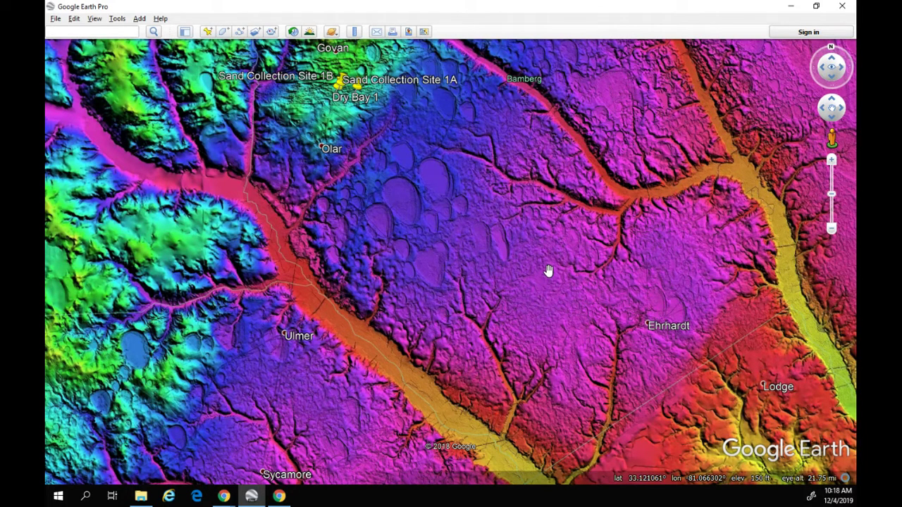
{"action": "scroll", "coordinate": [548, 270], "scroll_direction": "down", "scroll_amount": 3}
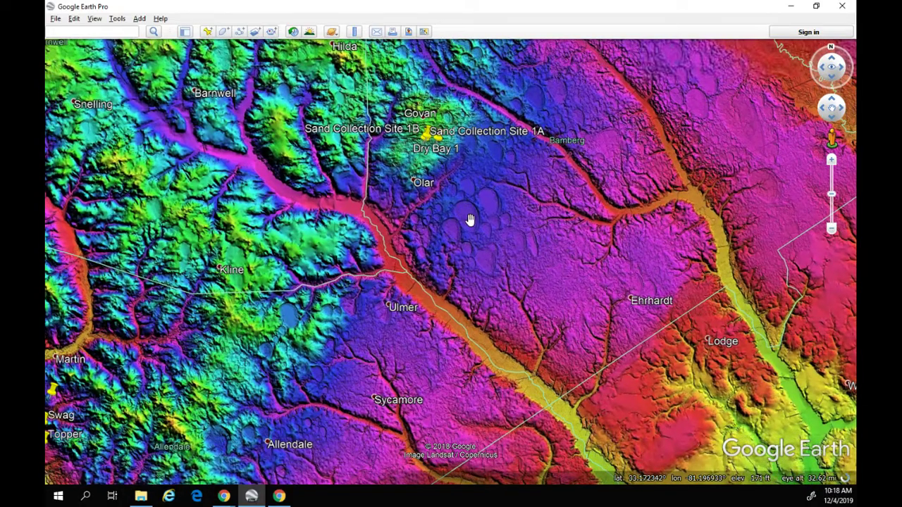
{"action": "scroll", "coordinate": [470, 219], "scroll_direction": "up", "scroll_amount": 3}
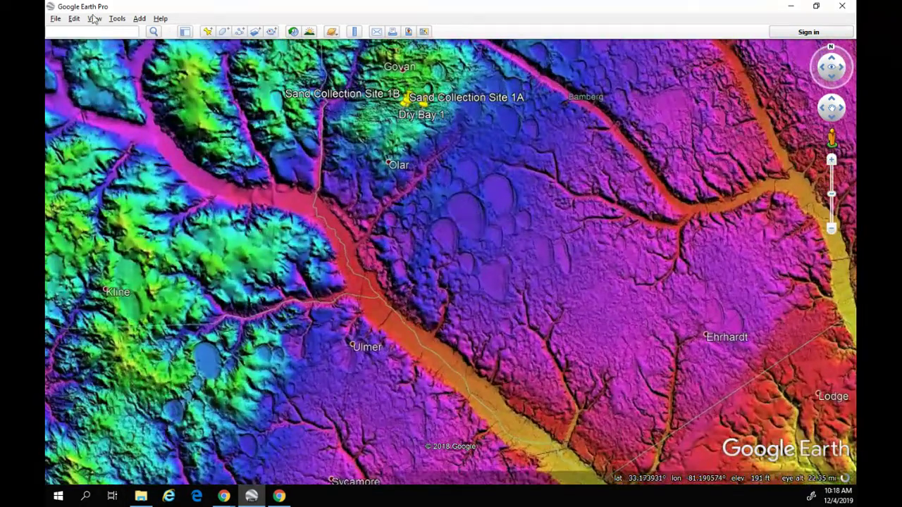
- Hide all My Places overlays so only plain satellite imagery shows
{"action": "left_click", "coordinate": [182, 35]}
{"action": "scroll", "coordinate": [102, 161], "scroll_direction": "up", "scroll_amount": 5}
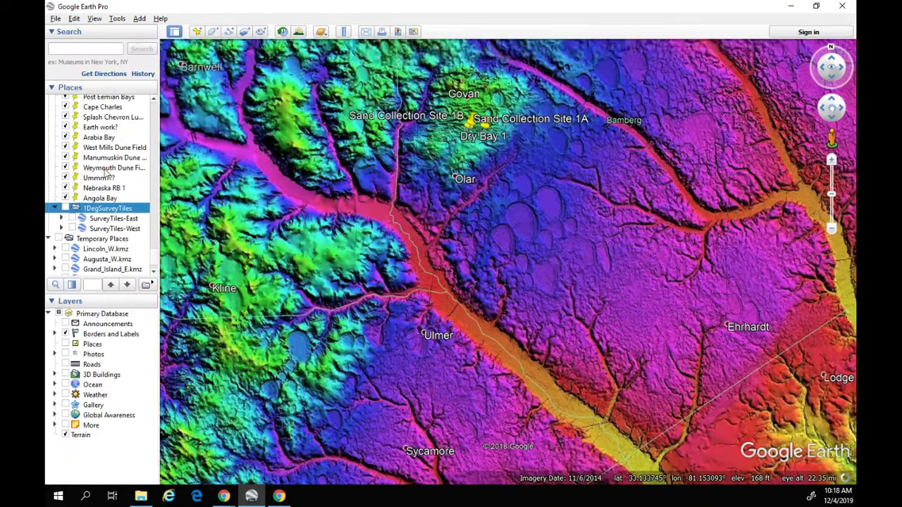
{"action": "scroll", "coordinate": [120, 176], "scroll_direction": "up", "scroll_amount": 6}
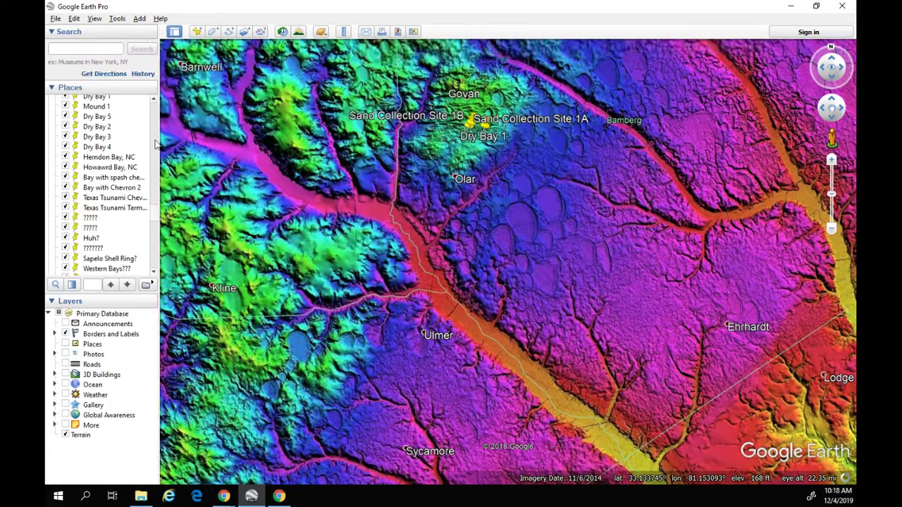
{"action": "scroll", "coordinate": [157, 125], "scroll_direction": "up", "scroll_amount": 10}
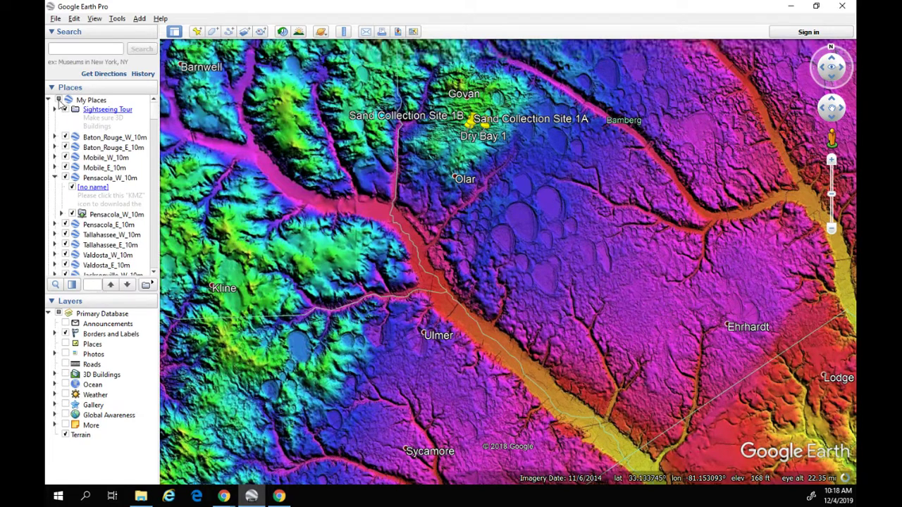
{"action": "left_click", "coordinate": [60, 100]}
- Zoom out and move the globe toward the central United States
{"action": "scroll", "coordinate": [467, 238], "scroll_direction": "up", "scroll_amount": 3}
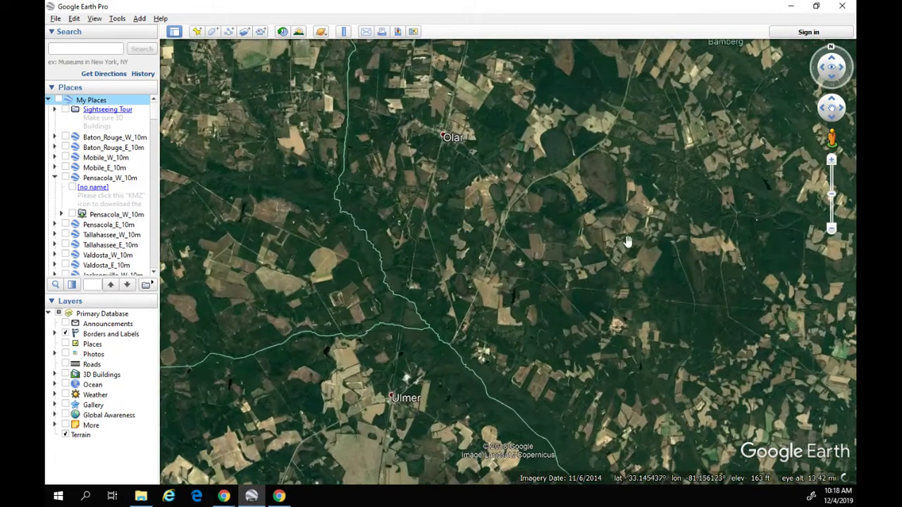
{"action": "scroll", "coordinate": [529, 230], "scroll_direction": "up", "scroll_amount": 3}
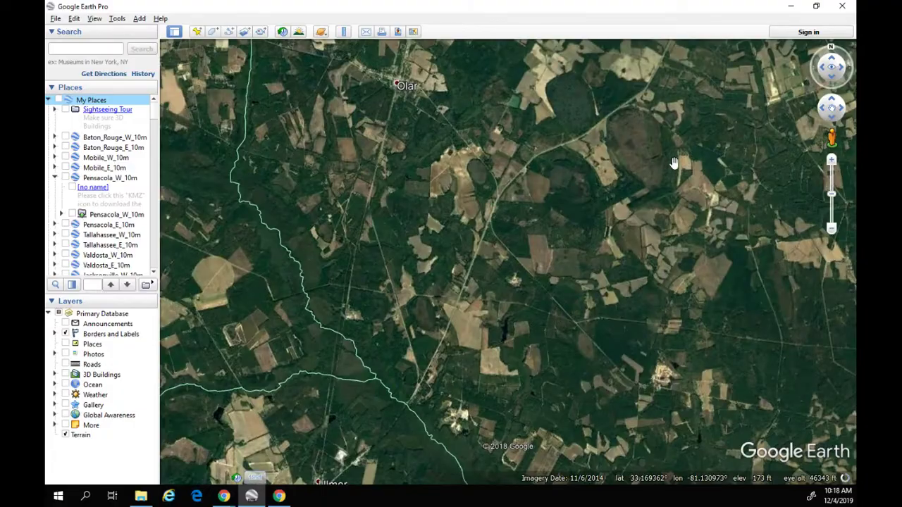
{"action": "scroll", "coordinate": [512, 282], "scroll_direction": "down", "scroll_amount": 5}
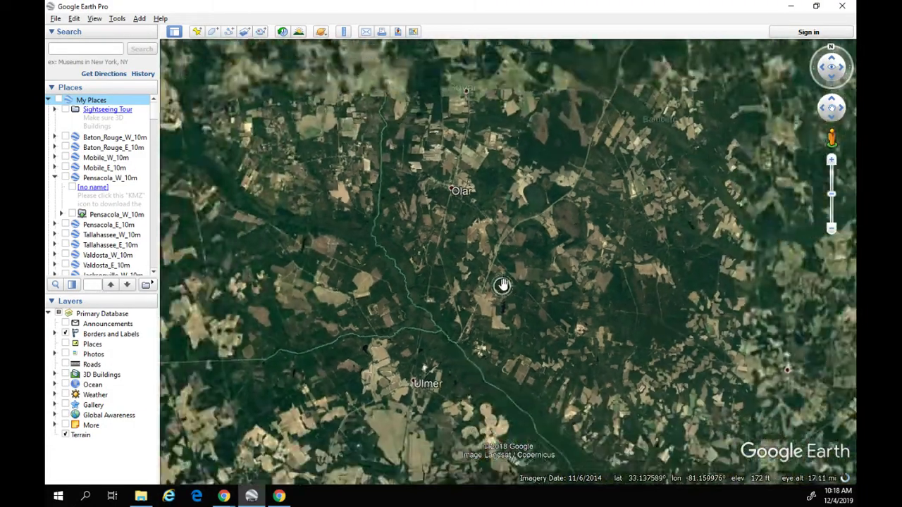
{"action": "scroll", "coordinate": [501, 285], "scroll_direction": "down", "scroll_amount": 5}
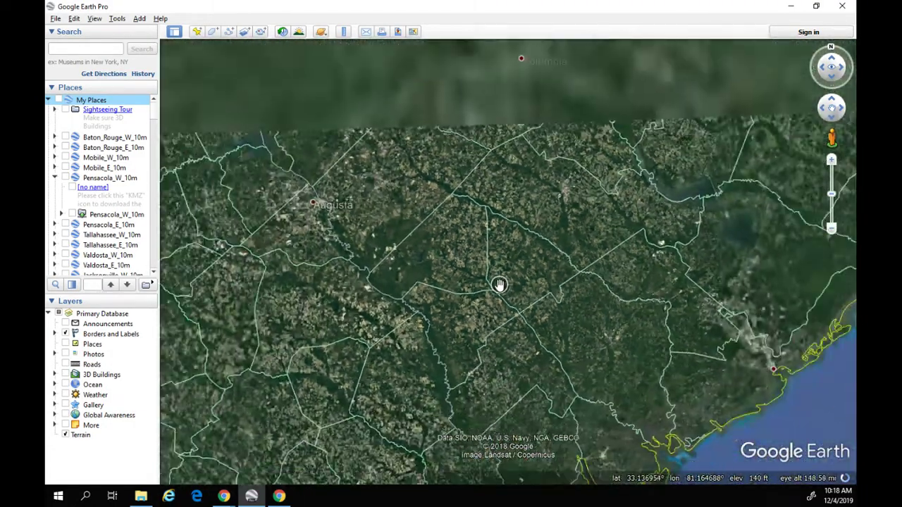
{"action": "scroll", "coordinate": [499, 284], "scroll_direction": "down", "scroll_amount": 5}
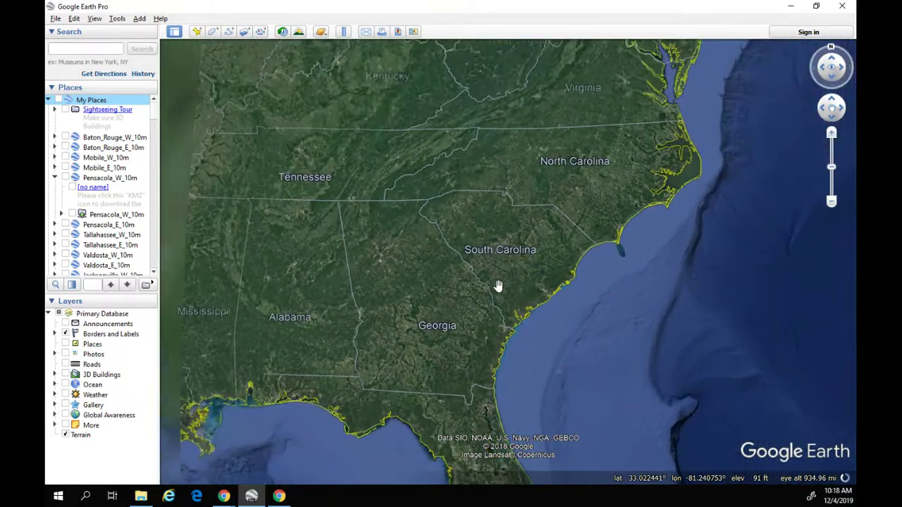
{"action": "scroll", "coordinate": [499, 284], "scroll_direction": "down", "scroll_amount": 2}
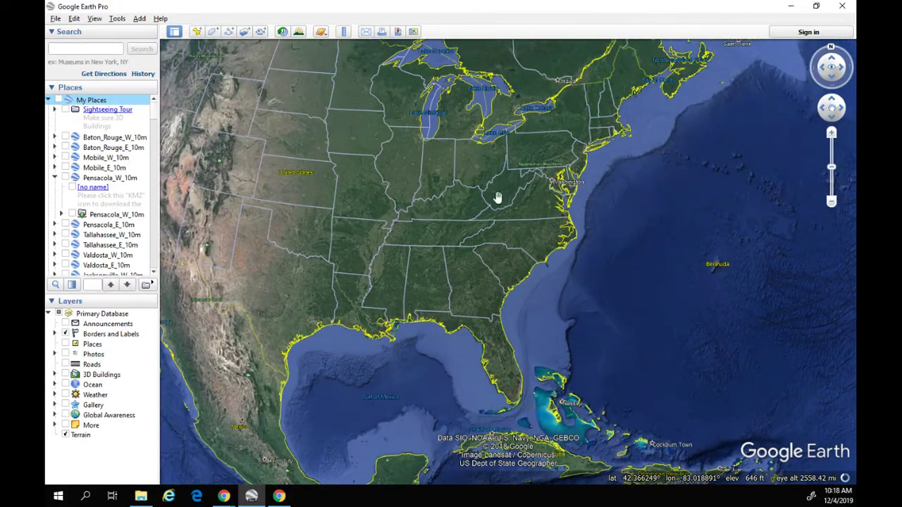
{"action": "left_click_drag", "start_coordinate": [472, 236], "coordinate": [502, 272]}
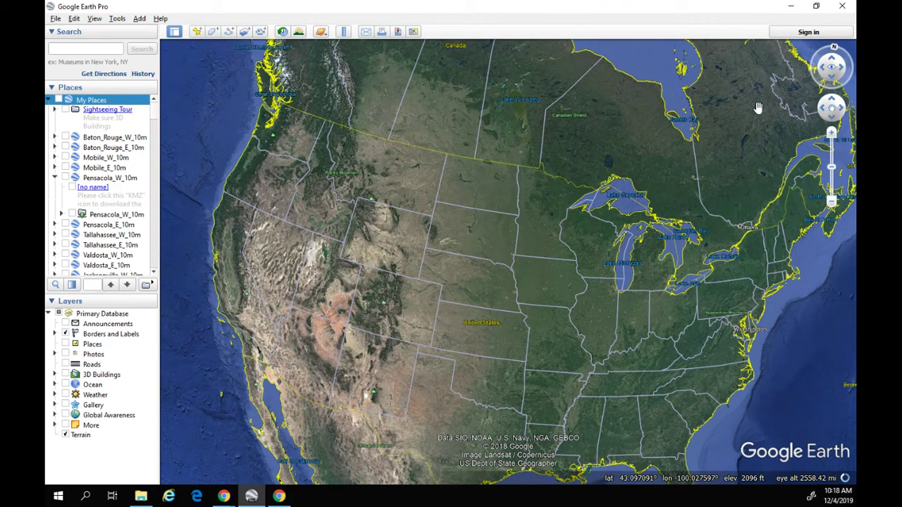
{"action": "left_click_drag", "start_coordinate": [503, 264], "coordinate": [474, 283]}
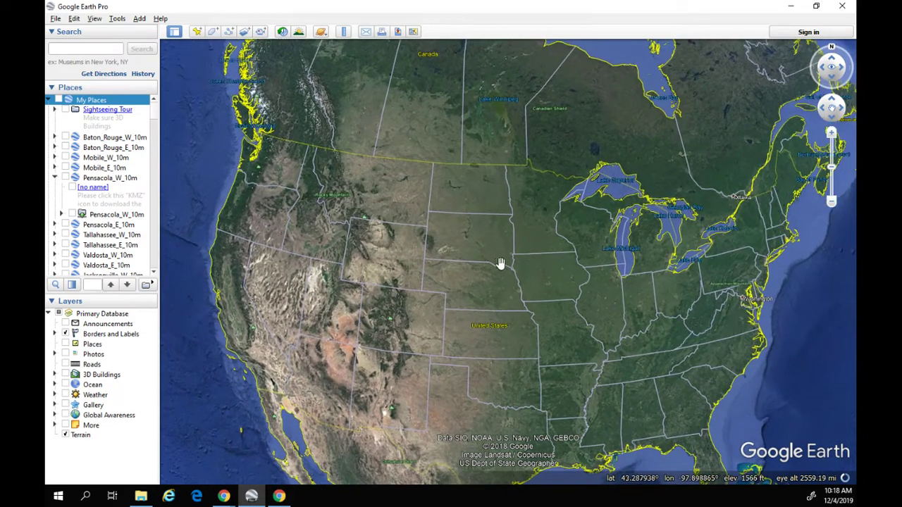
{"action": "scroll", "coordinate": [499, 263], "scroll_direction": "down", "scroll_amount": 5}
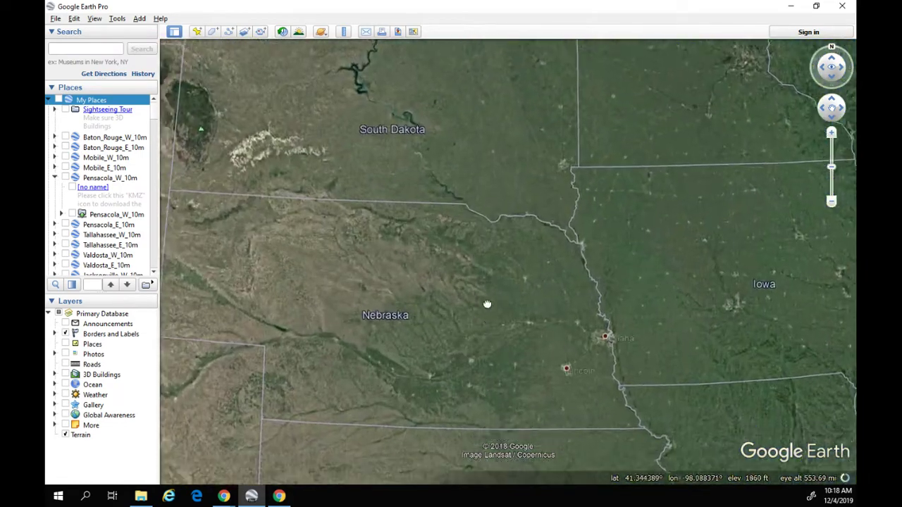
- Frame eastern Nebraska farmland around York, Aurora, Central City and Stromsburg
{"action": "left_click_drag", "start_coordinate": [487, 303], "coordinate": [487, 263]}
{"action": "scroll", "coordinate": [487, 263], "scroll_direction": "down", "scroll_amount": 2}
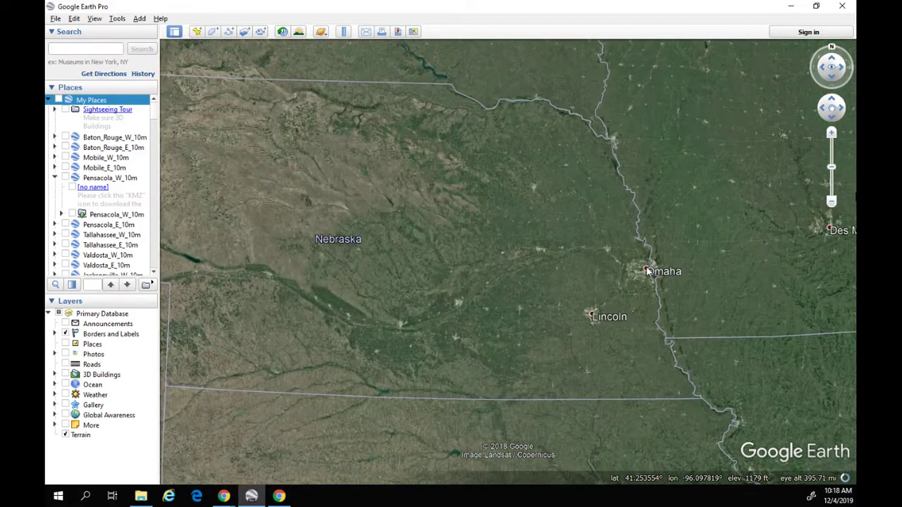
{"action": "scroll", "coordinate": [554, 306], "scroll_direction": "down", "scroll_amount": 3}
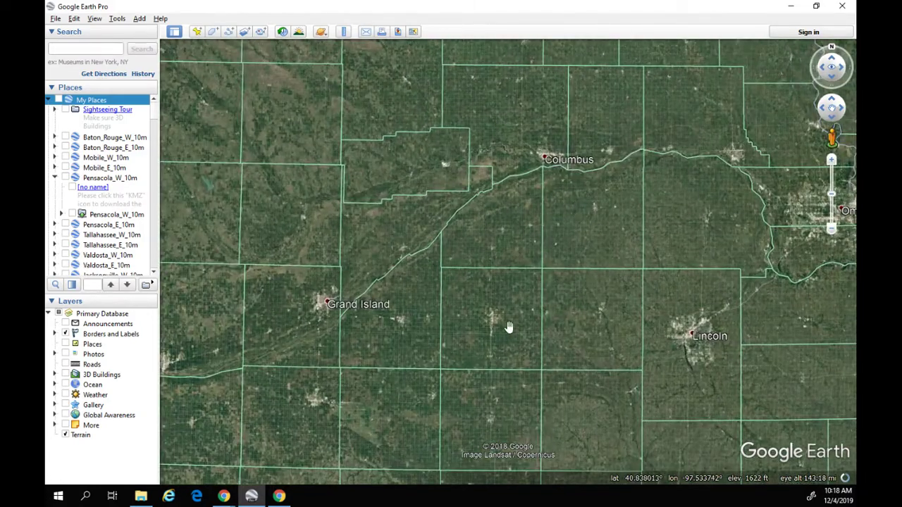
{"action": "scroll", "coordinate": [508, 327], "scroll_direction": "down", "scroll_amount": 4}
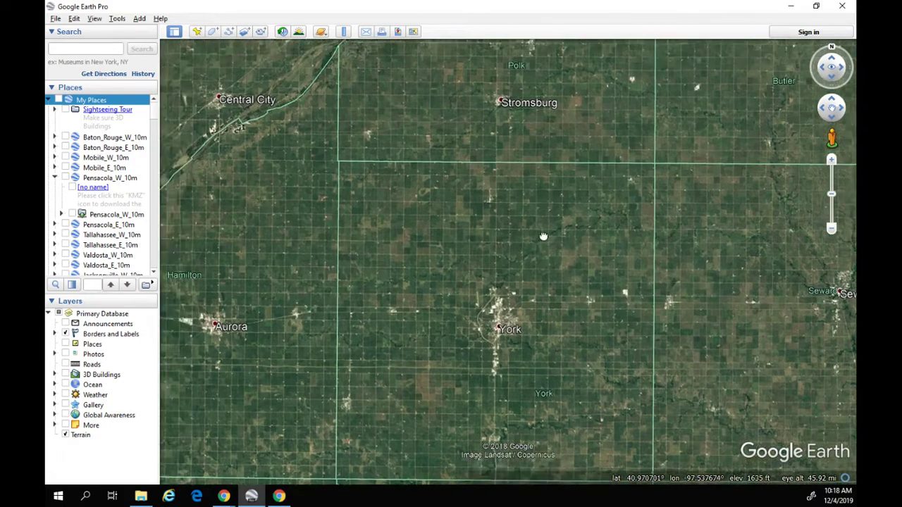
{"action": "left_click_drag", "start_coordinate": [539, 221], "coordinate": [564, 239]}
{"action": "left_click_drag", "start_coordinate": [455, 234], "coordinate": [501, 226]}
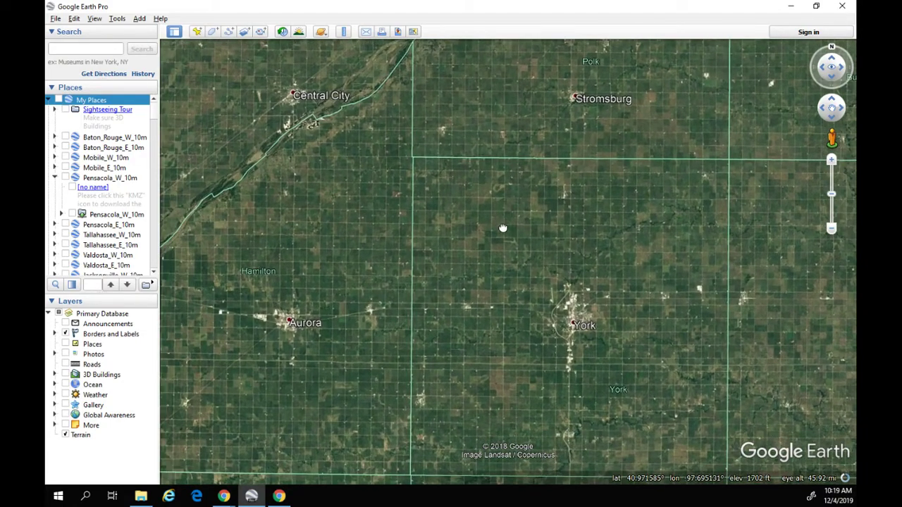
{"action": "scroll", "coordinate": [455, 234], "scroll_direction": "up", "scroll_amount": 4}
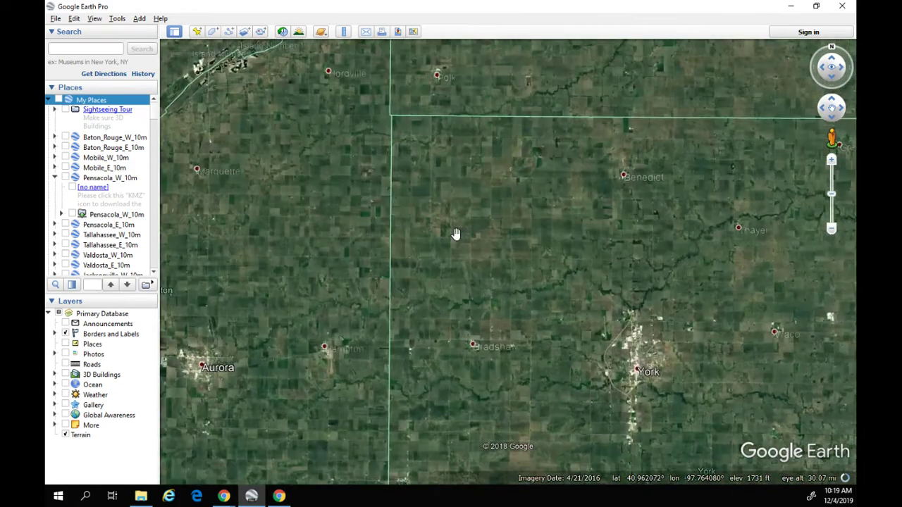
{"action": "scroll", "coordinate": [524, 264], "scroll_direction": "down", "scroll_amount": 3}
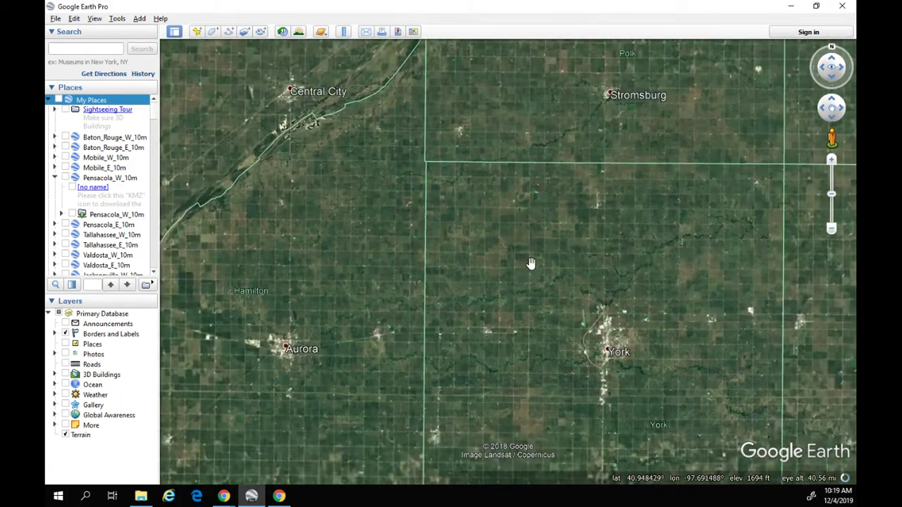
{"action": "scroll", "coordinate": [522, 259], "scroll_direction": "down", "scroll_amount": 2}
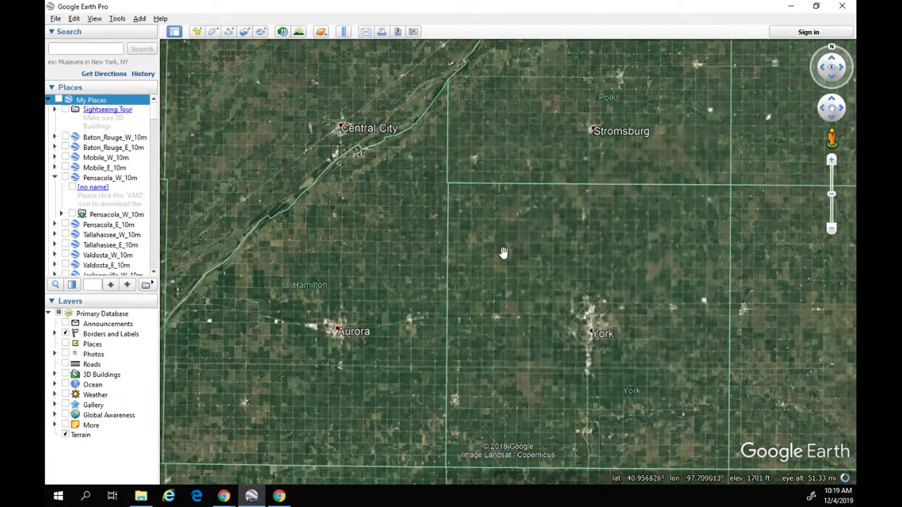
- Turn on My Places and the 1DegSurveyTiles elevation overlay
{"action": "left_click", "coordinate": [59, 100]}
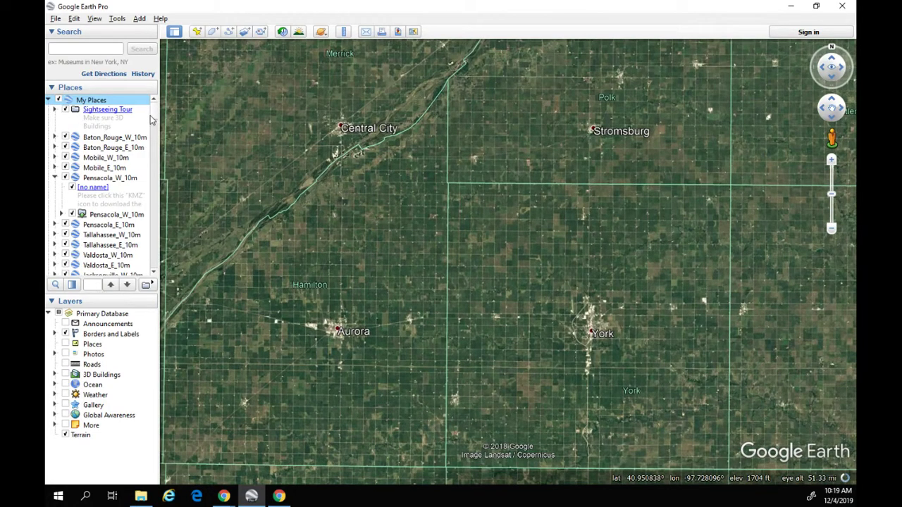
{"action": "left_click_drag", "start_coordinate": [150, 120], "coordinate": [162, 273]}
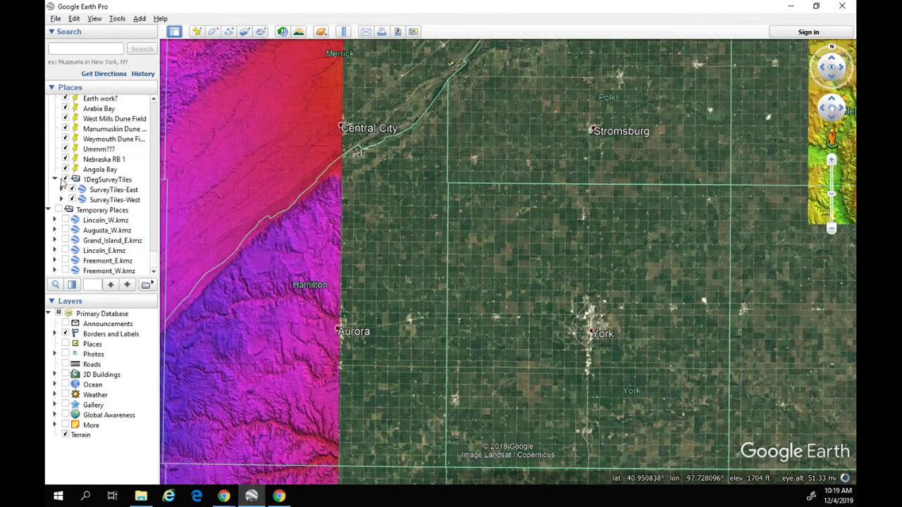
{"action": "left_click", "coordinate": [64, 180]}
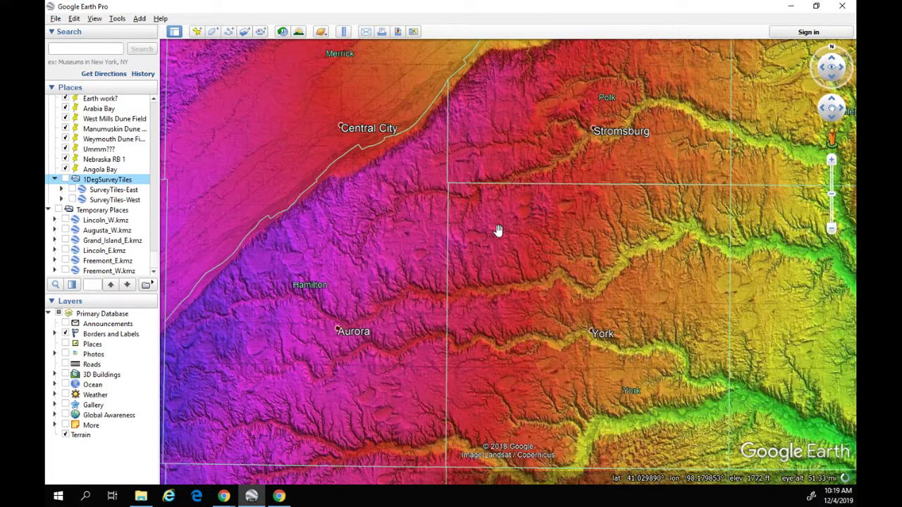
- Zoom in on the fields between Sutton and Grafton around Nebraska RB 1
{"action": "mouse_move", "coordinate": [536, 270]}
{"action": "left_mouse_down"}
{"action": "mouse_move", "coordinate": [564, 250]}
{"action": "mouse_move", "coordinate": [568, 205]}
{"action": "mouse_move", "coordinate": [548, 275]}
{"action": "left_mouse_up"}
{"action": "scroll", "coordinate": [549, 275], "scroll_direction": "down", "scroll_amount": 2}
{"action": "left_click_drag", "start_coordinate": [531, 316], "coordinate": [533, 258]}
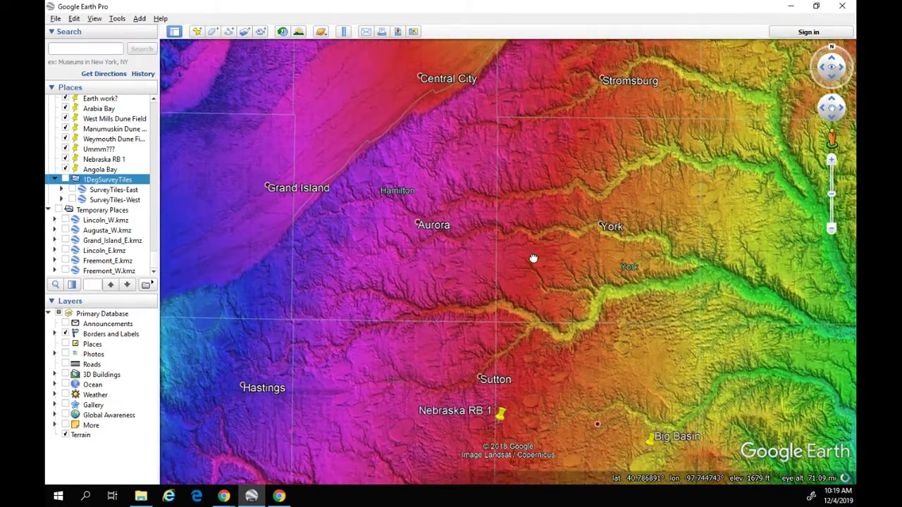
{"action": "scroll", "coordinate": [448, 272], "scroll_direction": "up", "scroll_amount": 3}
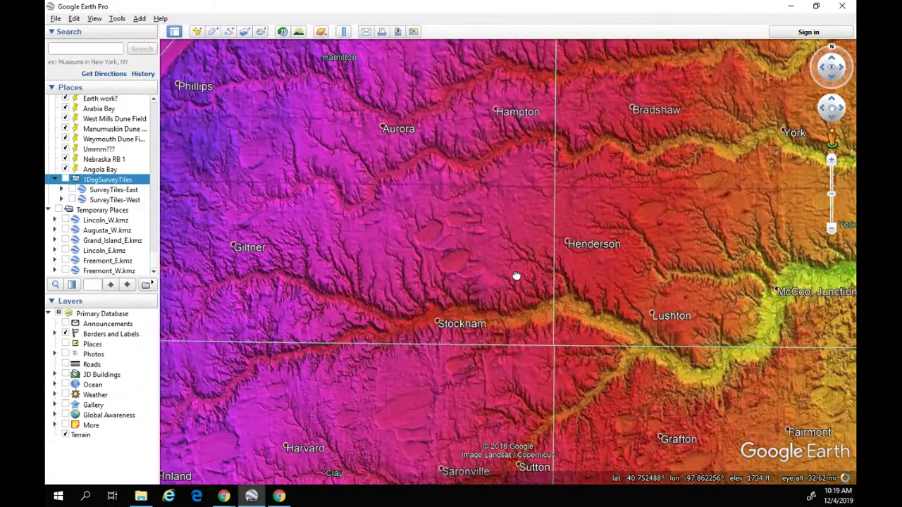
{"action": "left_click_drag", "start_coordinate": [516, 275], "coordinate": [540, 211]}
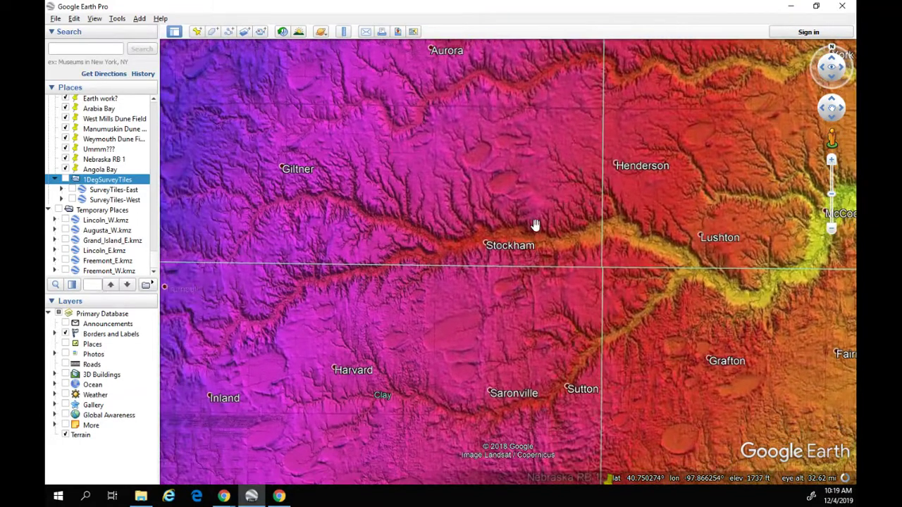
{"action": "left_click_drag", "start_coordinate": [513, 258], "coordinate": [473, 219]}
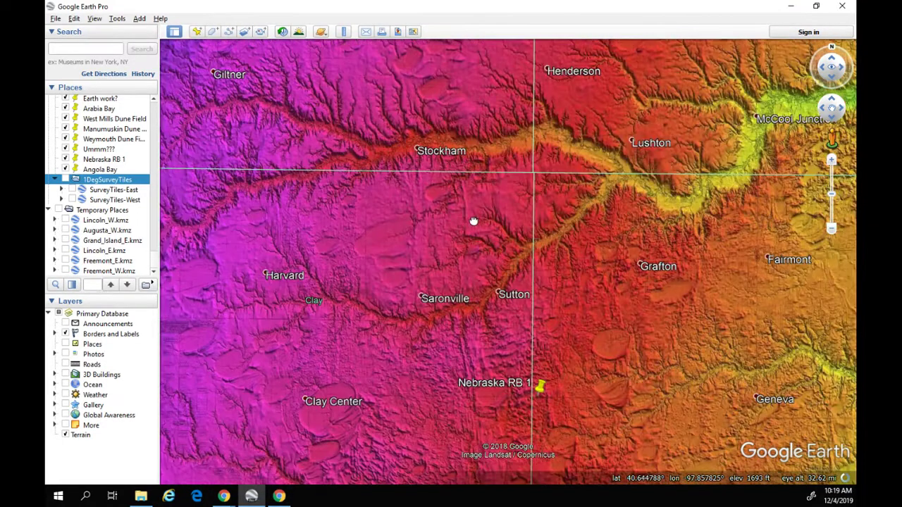
{"action": "scroll", "coordinate": [557, 312], "scroll_direction": "up", "scroll_amount": 4}
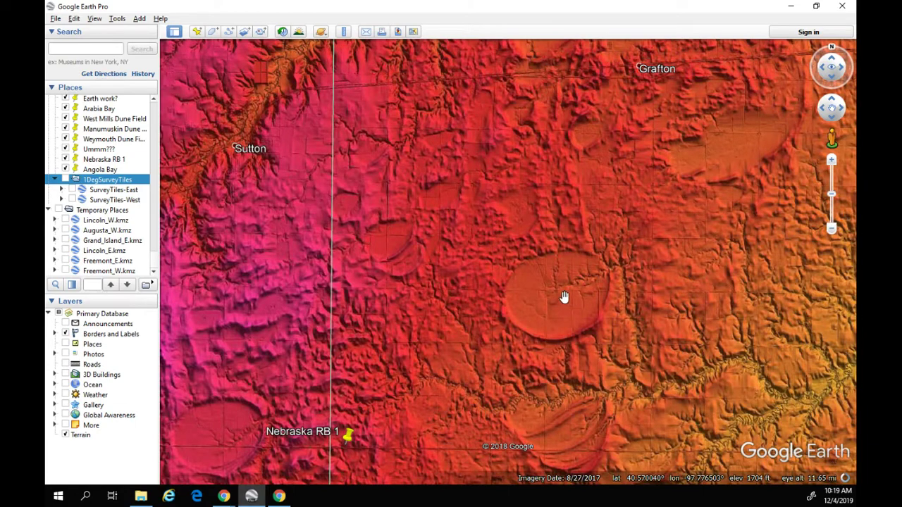
- Zoom in on an oval depression near Nebraska RB 1, then back out
{"action": "double_click", "coordinate": [564, 297]}
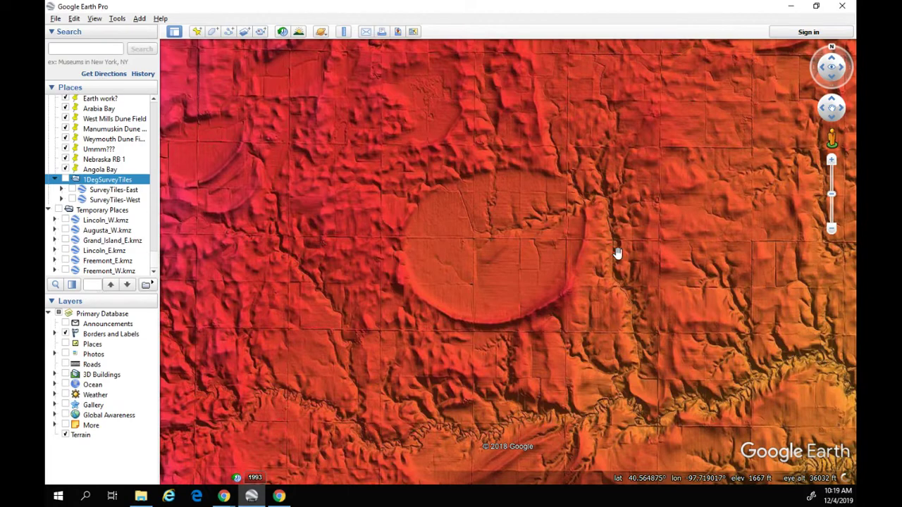
{"action": "scroll", "coordinate": [619, 248], "scroll_direction": "down", "scroll_amount": 3}
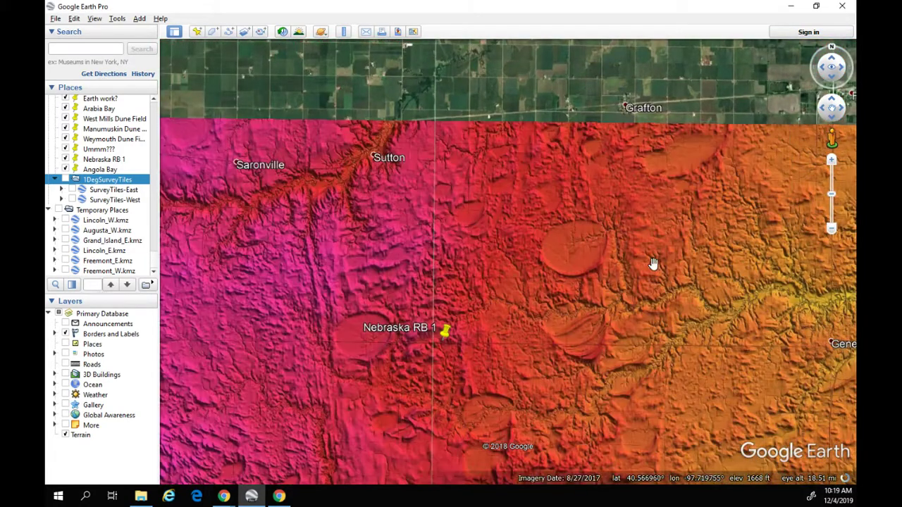
{"action": "left_click_drag", "start_coordinate": [597, 297], "coordinate": [583, 253]}
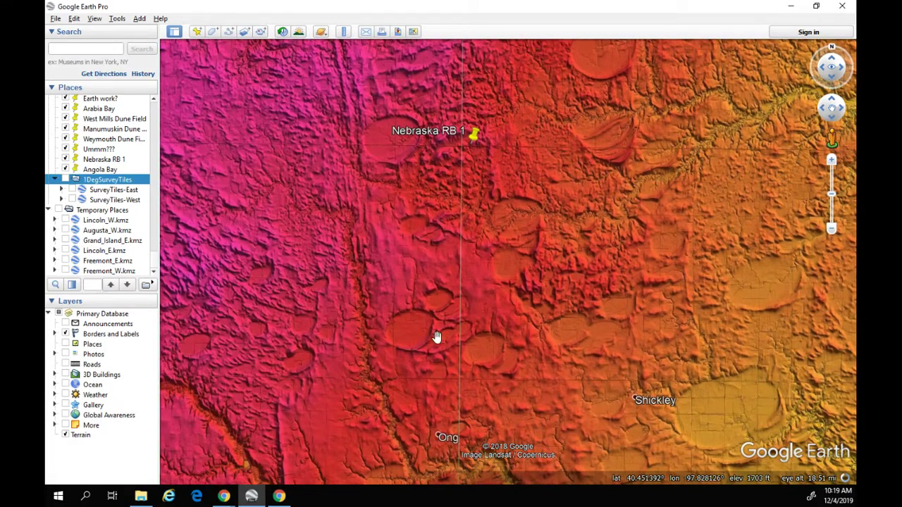
- Move the view east past Shickley, Milligan and Geneva to frame Big Basin's ovals
{"action": "left_click_drag", "start_coordinate": [632, 381], "coordinate": [373, 334]}
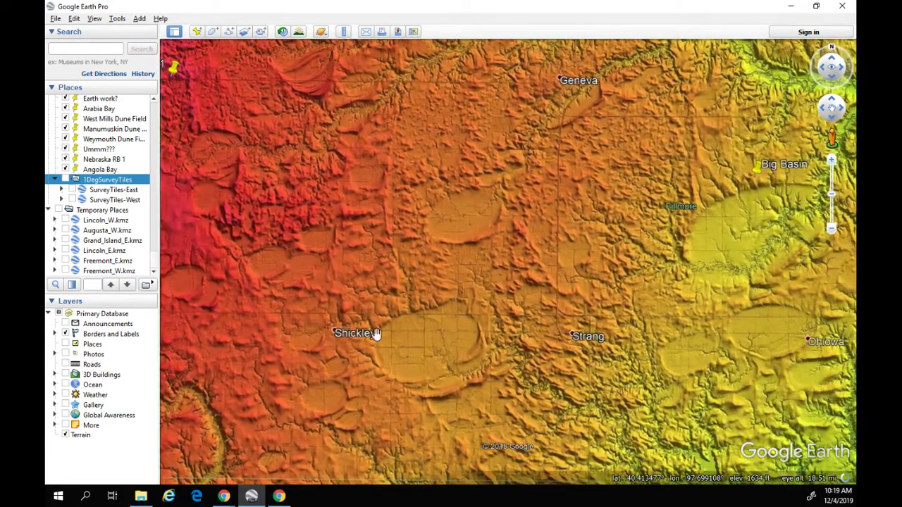
{"action": "left_click_drag", "start_coordinate": [497, 322], "coordinate": [429, 328]}
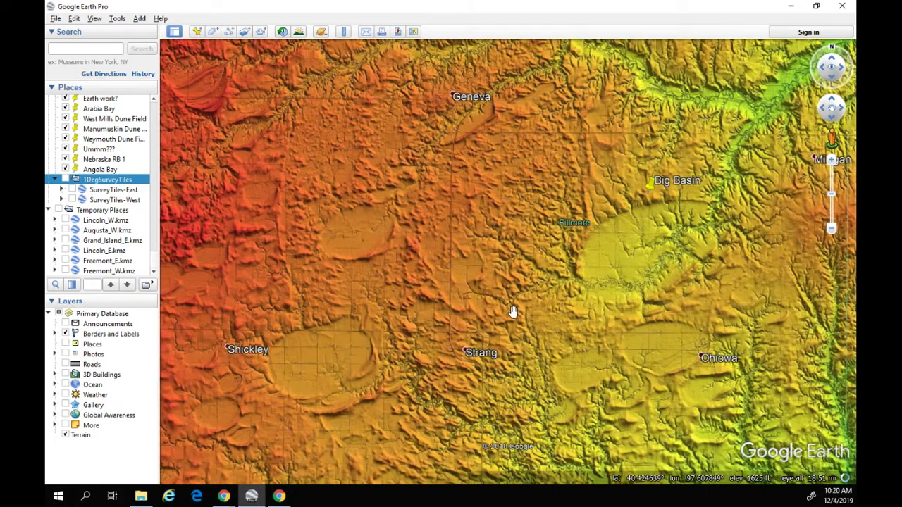
{"action": "left_click_drag", "start_coordinate": [512, 312], "coordinate": [472, 316]}
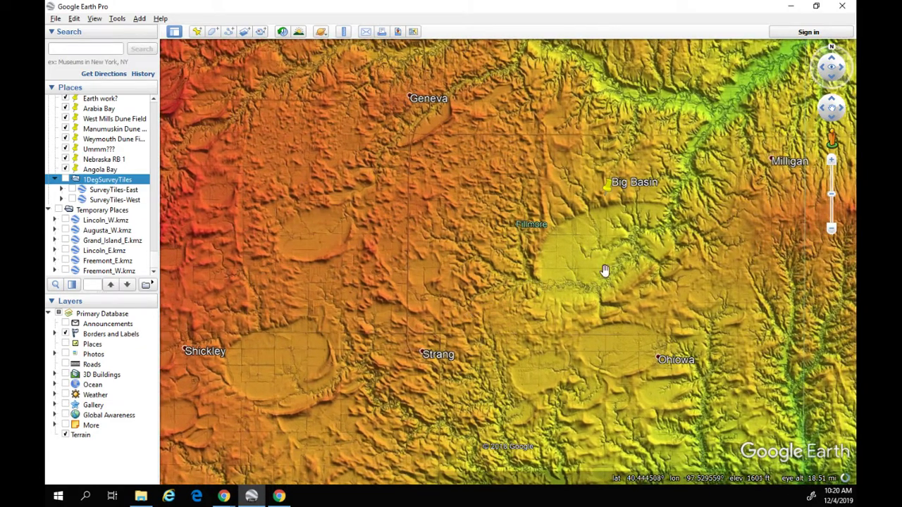
{"action": "left_click_drag", "start_coordinate": [652, 247], "coordinate": [580, 226]}
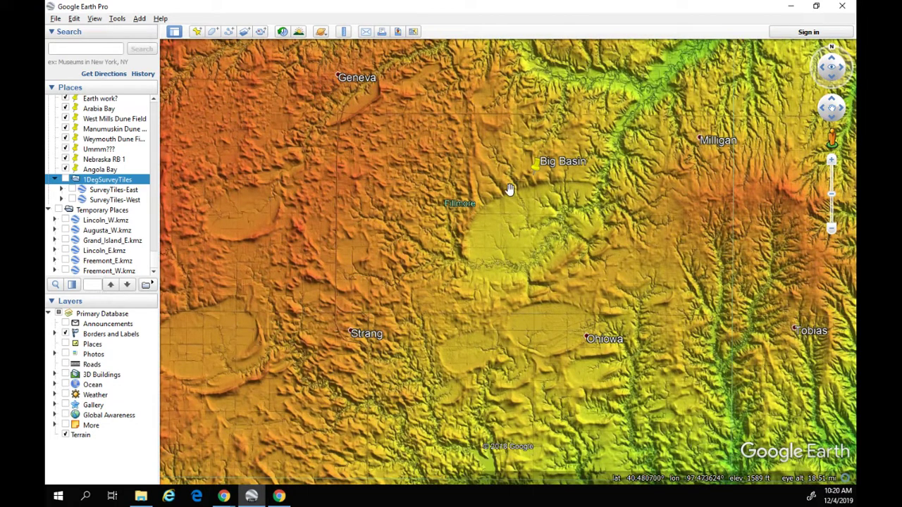
{"action": "key", "text": "Up"}
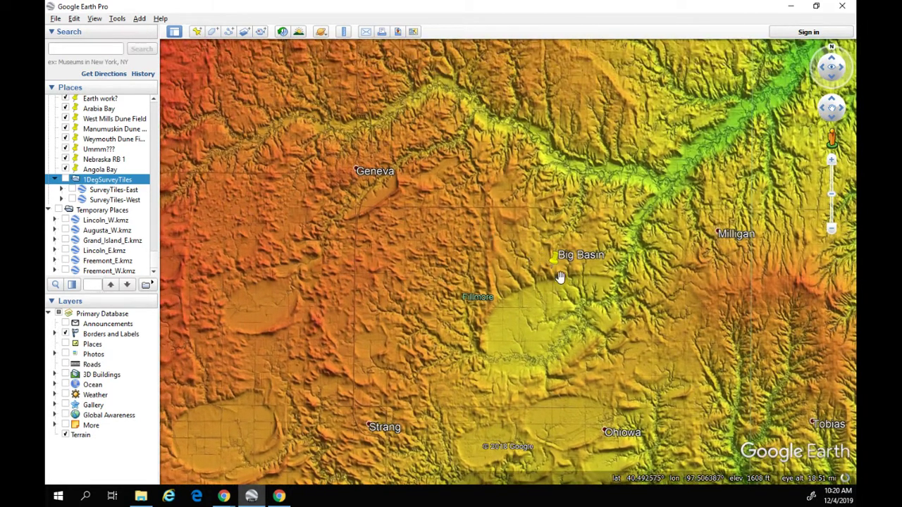
- Zoom out to a continental view of the central United States
{"action": "scroll", "coordinate": [519, 242], "scroll_direction": "down", "scroll_amount": 3}
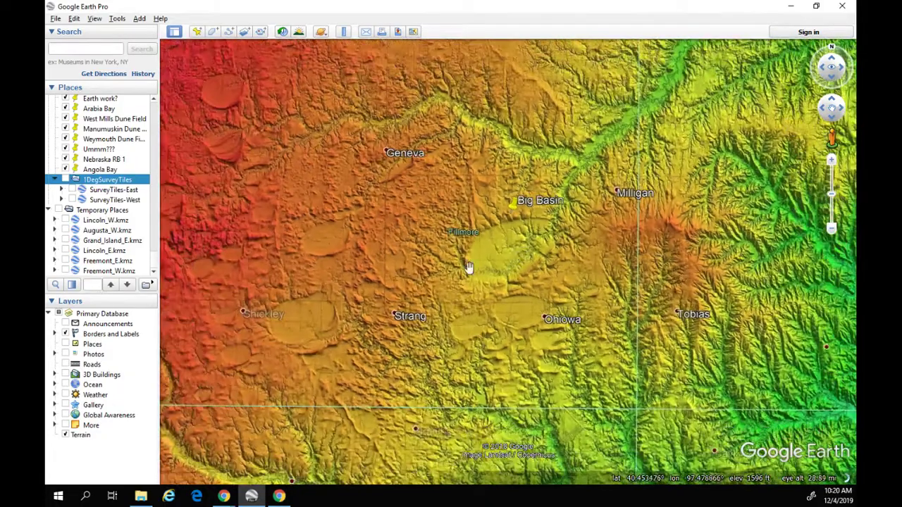
{"action": "scroll", "coordinate": [533, 249], "scroll_direction": "down", "scroll_amount": 5}
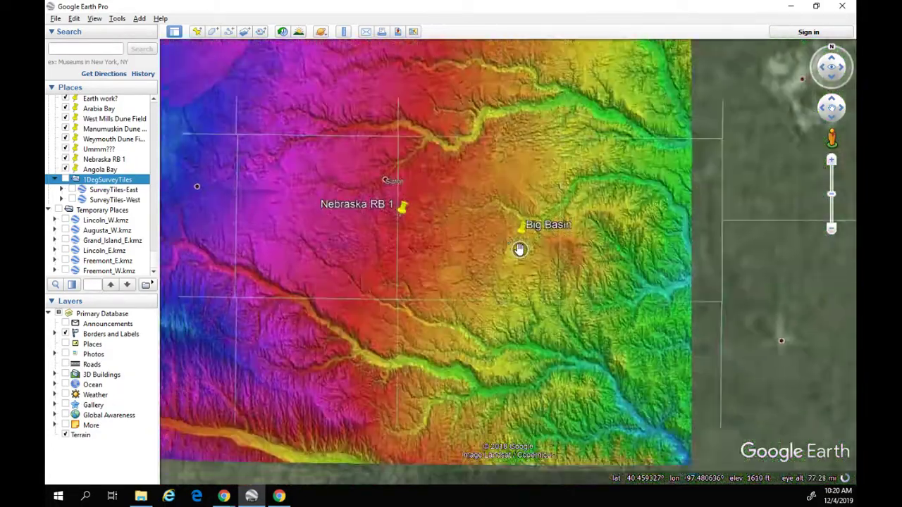
{"action": "scroll", "coordinate": [518, 249], "scroll_direction": "down", "scroll_amount": 5}
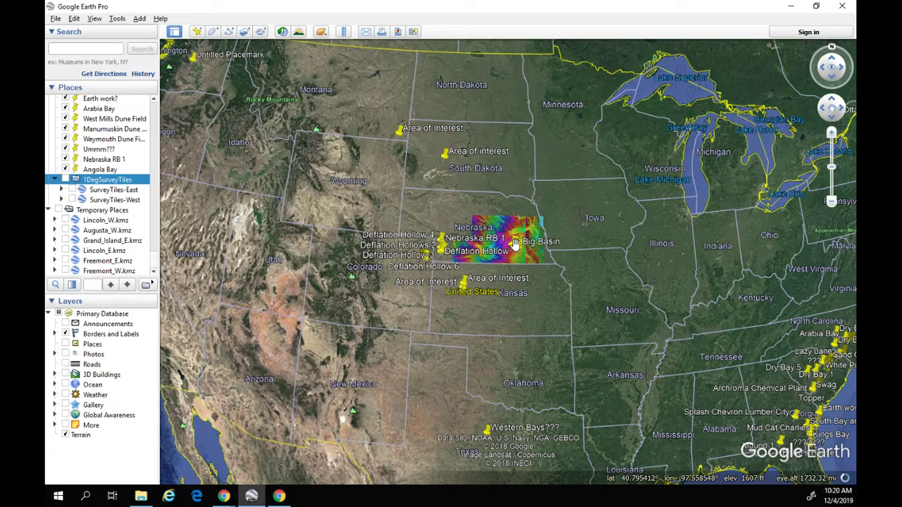
{"action": "scroll", "coordinate": [518, 245], "scroll_direction": "up", "scroll_amount": 4}
{"action": "scroll", "coordinate": [508, 248], "scroll_direction": "up", "scroll_amount": 3}
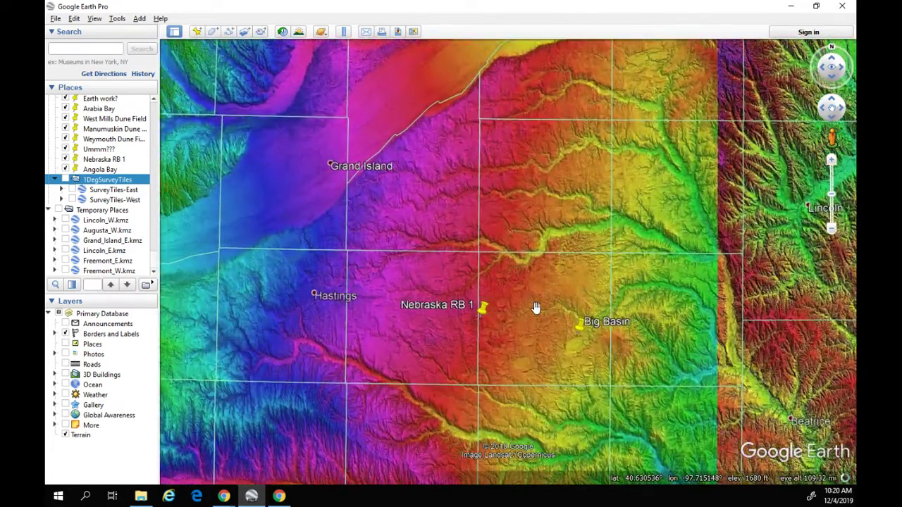
{"action": "scroll", "coordinate": [516, 265], "scroll_direction": "down", "scroll_amount": 3}
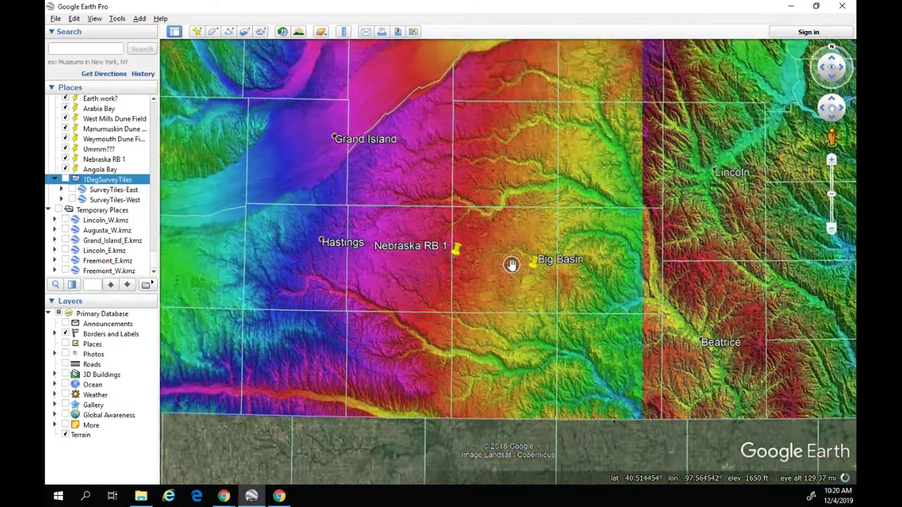
{"action": "scroll", "coordinate": [513, 266], "scroll_direction": "down", "scroll_amount": 5}
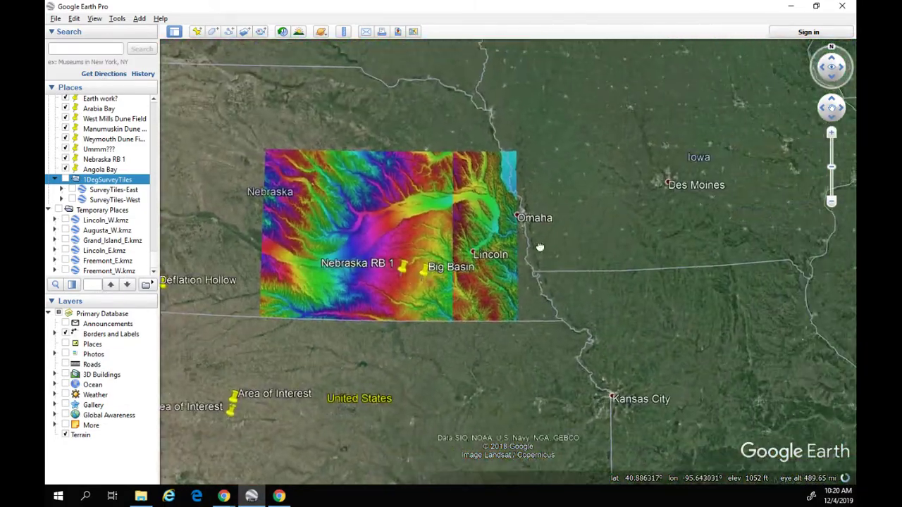
{"action": "scroll", "coordinate": [543, 248], "scroll_direction": "down", "scroll_amount": 5}
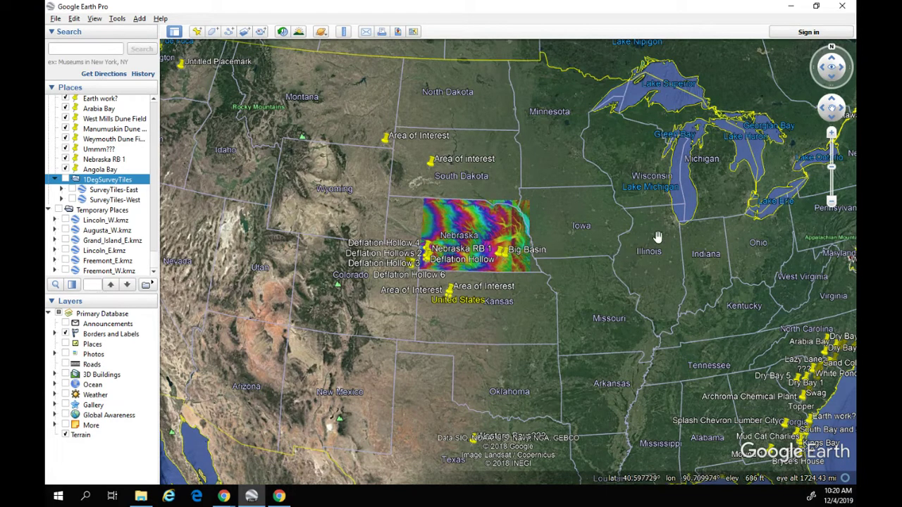
- Centre the Nebraska survey-tile overlay with its Deflation Hollow and Big Basin placemarks
{"action": "left_click_drag", "start_coordinate": [620, 285], "coordinate": [553, 267]}
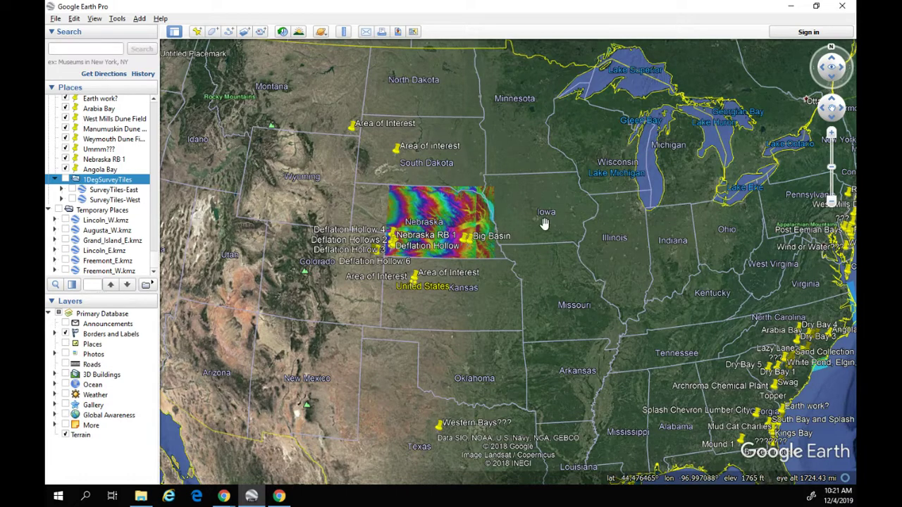
{"action": "left_click_drag", "start_coordinate": [568, 229], "coordinate": [543, 218]}
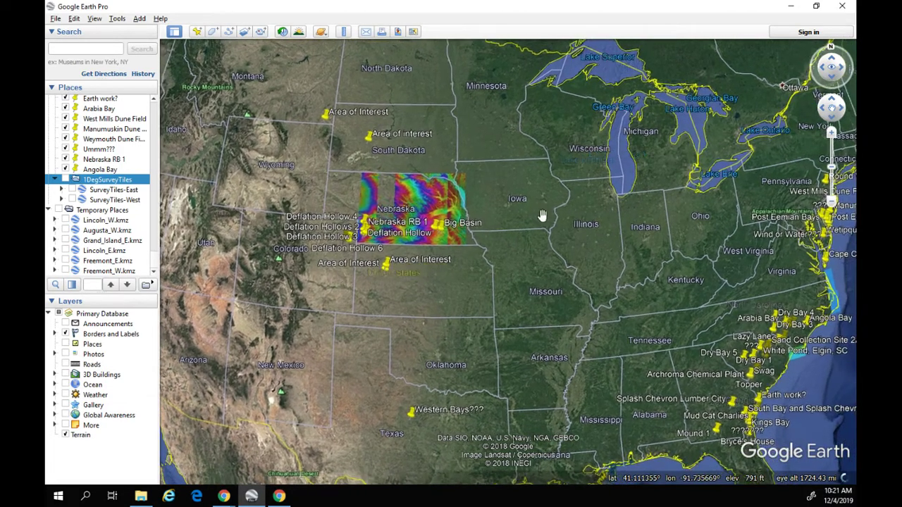
{"action": "scroll", "coordinate": [493, 227], "scroll_direction": "up", "scroll_amount": 2}
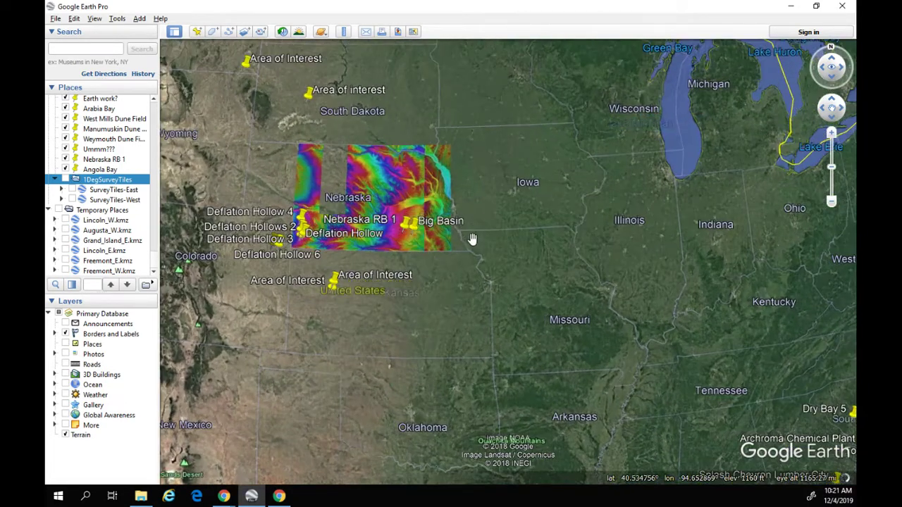
{"action": "left_click_drag", "start_coordinate": [473, 237], "coordinate": [479, 234]}
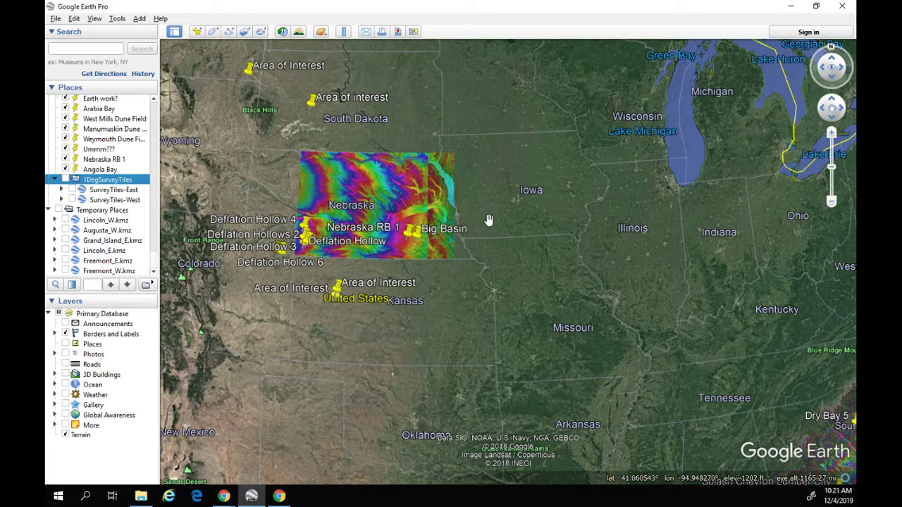
{"action": "left_click_drag", "start_coordinate": [471, 264], "coordinate": [453, 251]}
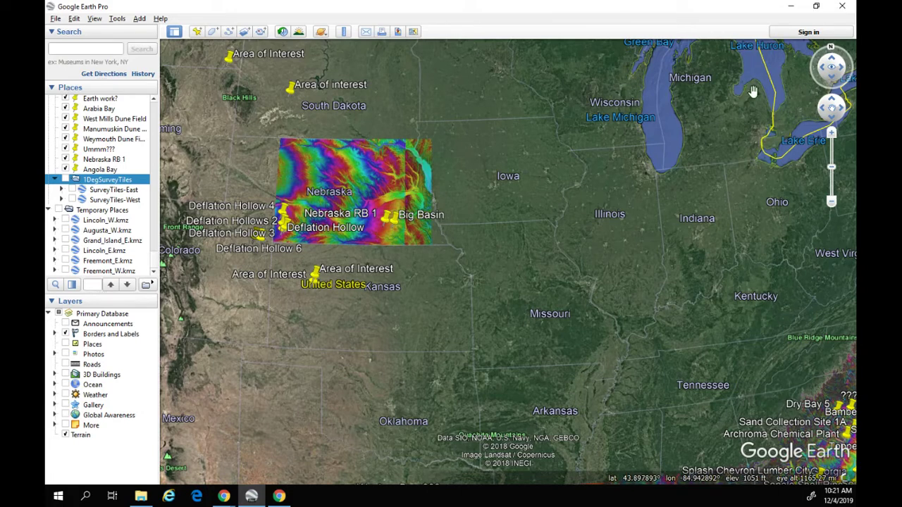
- Zoom into the Nebraska overlay centred on Nebraska RB 1
{"action": "scroll", "coordinate": [399, 246], "scroll_direction": "up", "scroll_amount": 3}
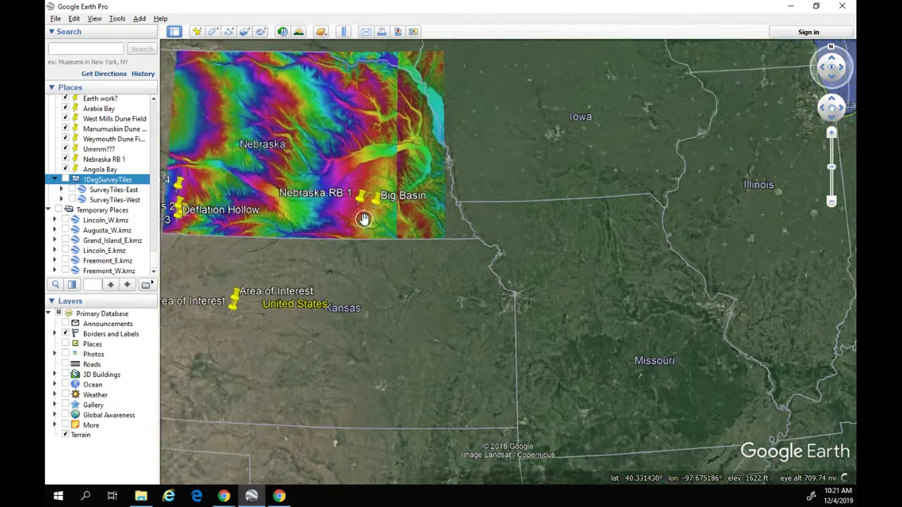
{"action": "scroll", "coordinate": [364, 220], "scroll_direction": "up", "scroll_amount": 3}
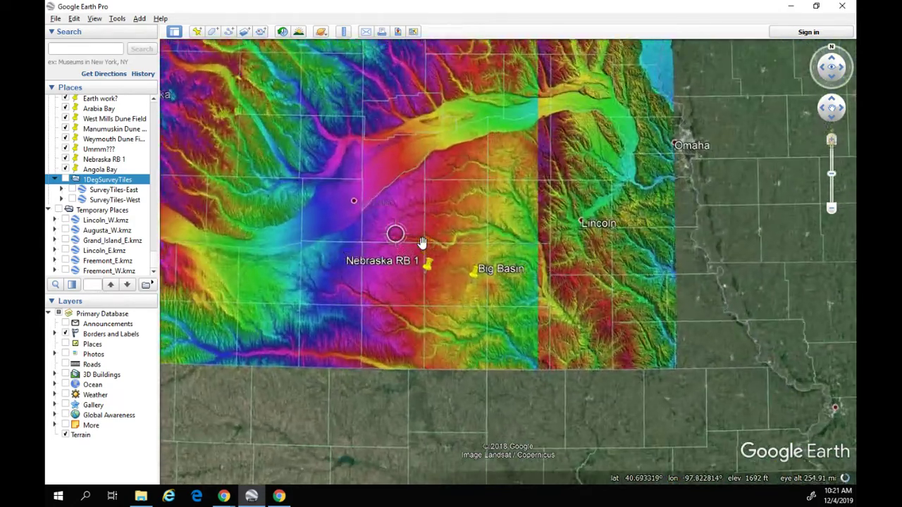
{"action": "scroll", "coordinate": [422, 242], "scroll_direction": "up", "scroll_amount": 3}
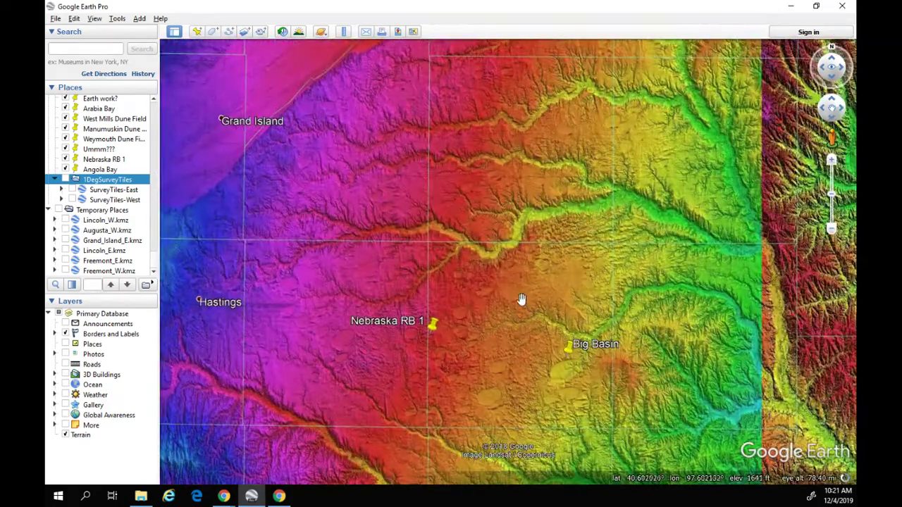
{"action": "left_click_drag", "start_coordinate": [522, 298], "coordinate": [549, 189]}
{"action": "scroll", "coordinate": [484, 259], "scroll_direction": "up", "scroll_amount": 3}
- Survey the elevation tiles west around Hastings and Kearney toward North Platte
{"action": "left_click_drag", "start_coordinate": [518, 267], "coordinate": [610, 310]}
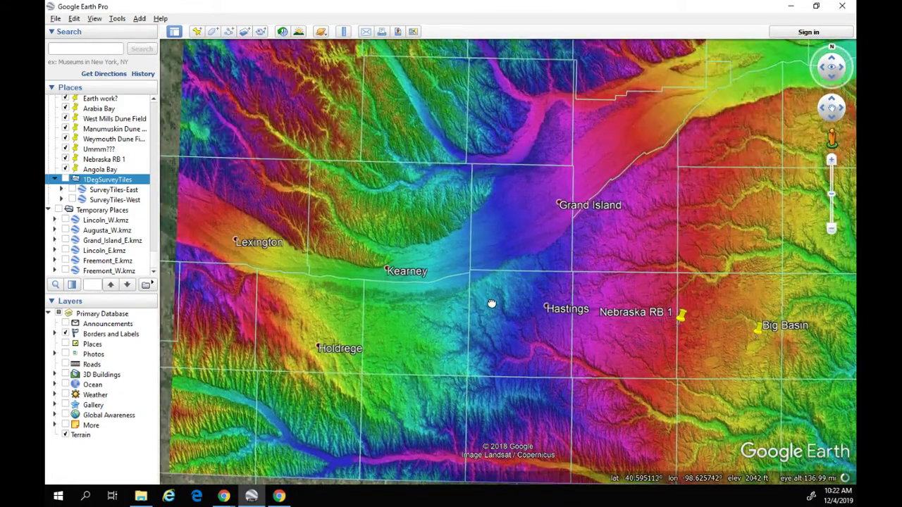
{"action": "left_click_drag", "start_coordinate": [406, 251], "coordinate": [427, 258]}
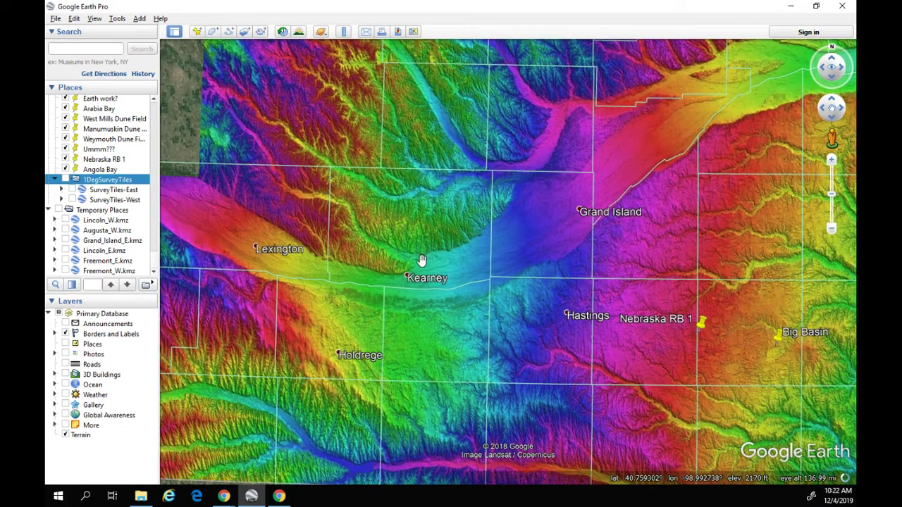
{"action": "scroll", "coordinate": [451, 258], "scroll_direction": "up", "scroll_amount": 3}
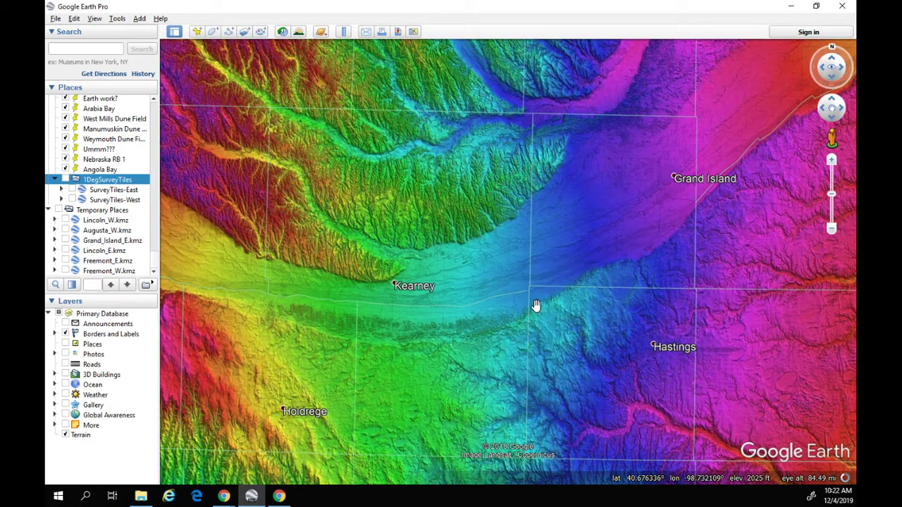
{"action": "scroll", "coordinate": [521, 295], "scroll_direction": "up", "scroll_amount": 3}
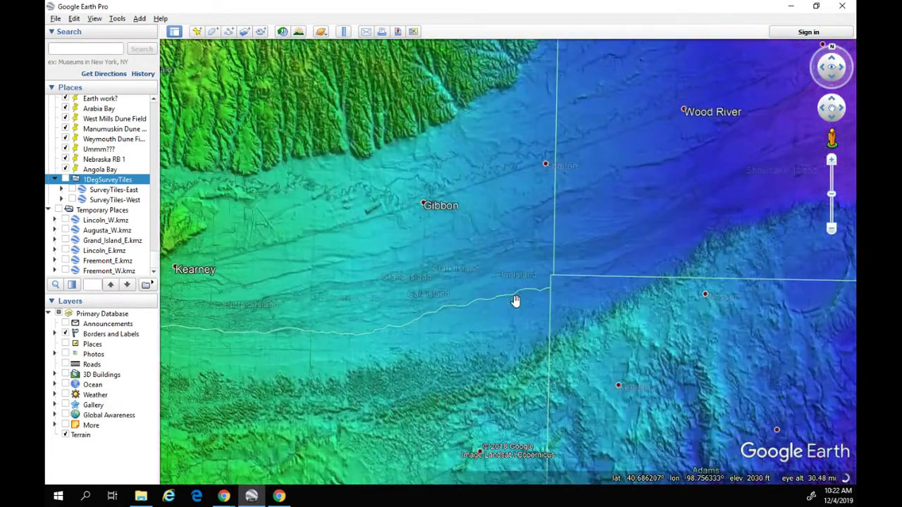
{"action": "scroll", "coordinate": [502, 313], "scroll_direction": "down", "scroll_amount": 3}
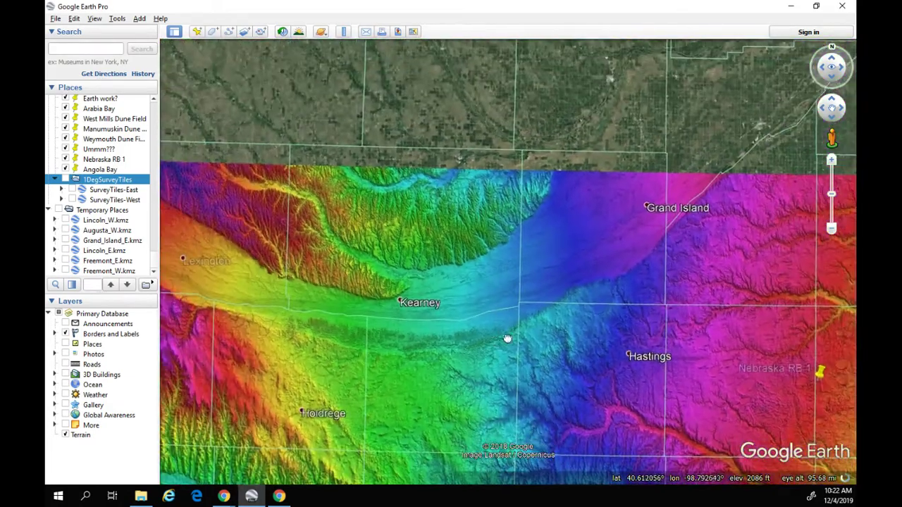
{"action": "left_click_drag", "start_coordinate": [508, 338], "coordinate": [598, 296]}
{"action": "scroll", "coordinate": [485, 294], "scroll_direction": "up", "scroll_amount": 3}
{"action": "scroll", "coordinate": [384, 278], "scroll_direction": "up", "scroll_amount": 3}
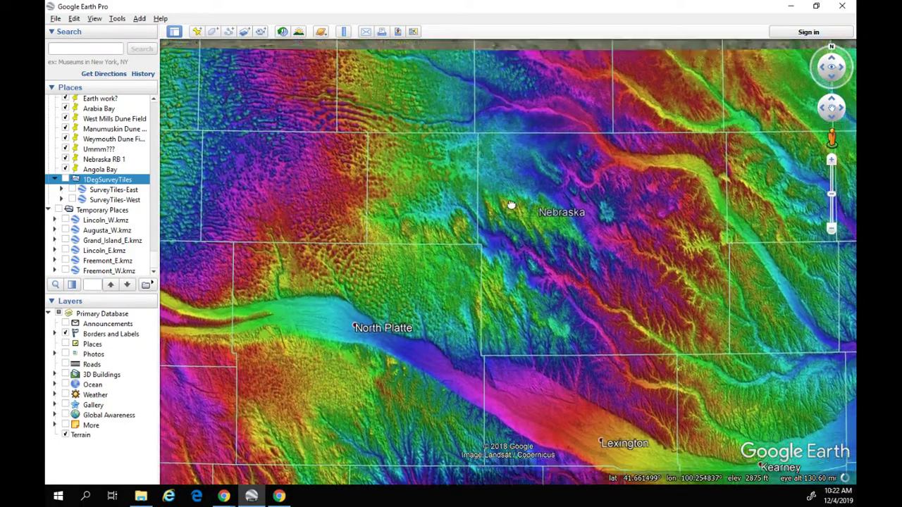
- Inspect the uncoloured dune area near Ashby and Hyannis
{"action": "left_click_drag", "start_coordinate": [512, 203], "coordinate": [641, 276]}
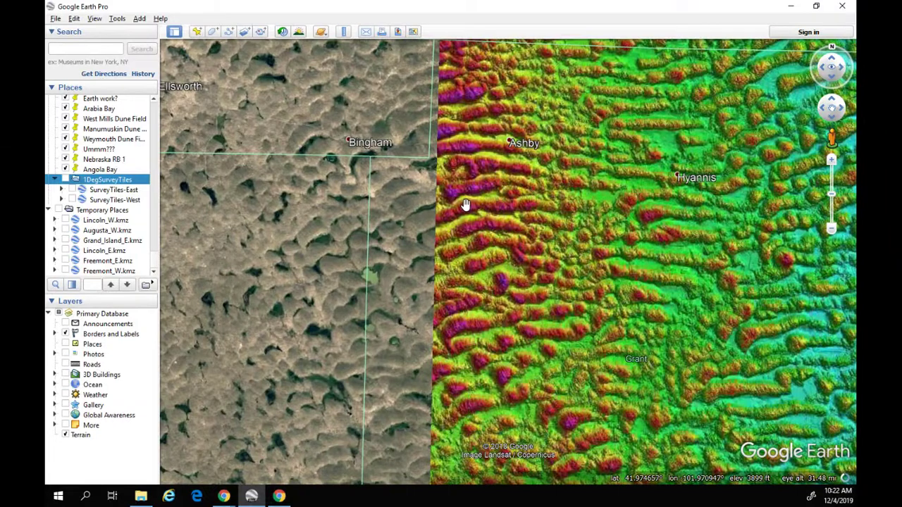
{"action": "left_click_drag", "start_coordinate": [465, 204], "coordinate": [500, 204]}
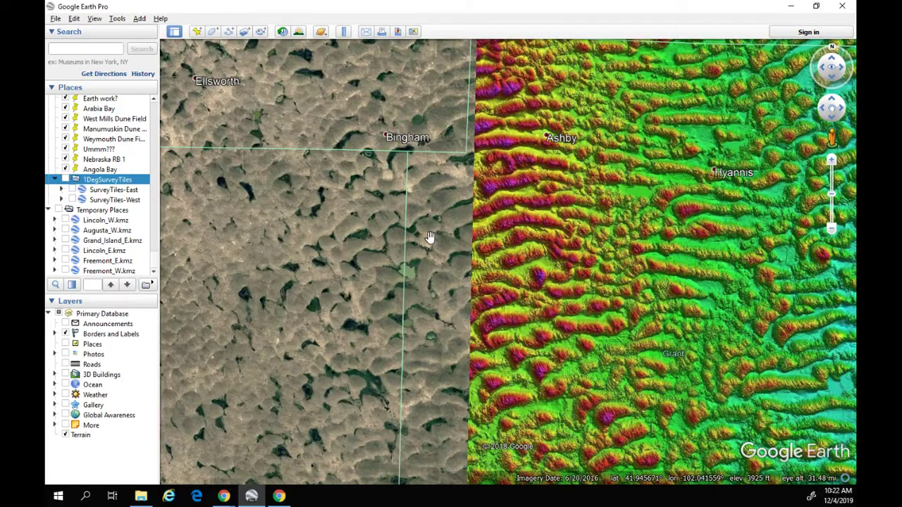
{"action": "scroll", "coordinate": [431, 240], "scroll_direction": "down", "scroll_amount": 3}
{"action": "scroll", "coordinate": [437, 241], "scroll_direction": "down", "scroll_amount": 3}
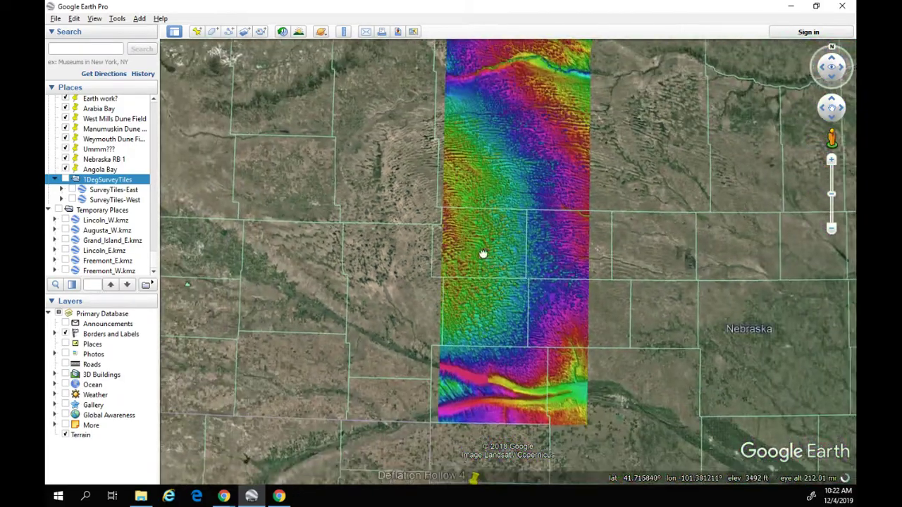
- Zoom out to about 300 mi and return east to Nebraska RB 1 and Big Basin
{"action": "left_click_drag", "start_coordinate": [484, 256], "coordinate": [395, 203]}
{"action": "scroll", "coordinate": [523, 251], "scroll_direction": "down", "scroll_amount": 2}
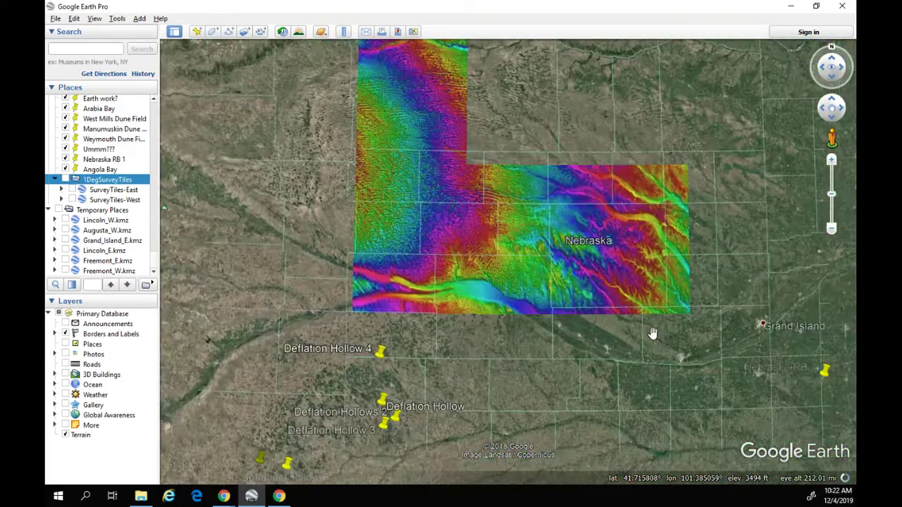
{"action": "left_click_drag", "start_coordinate": [520, 246], "coordinate": [458, 244]}
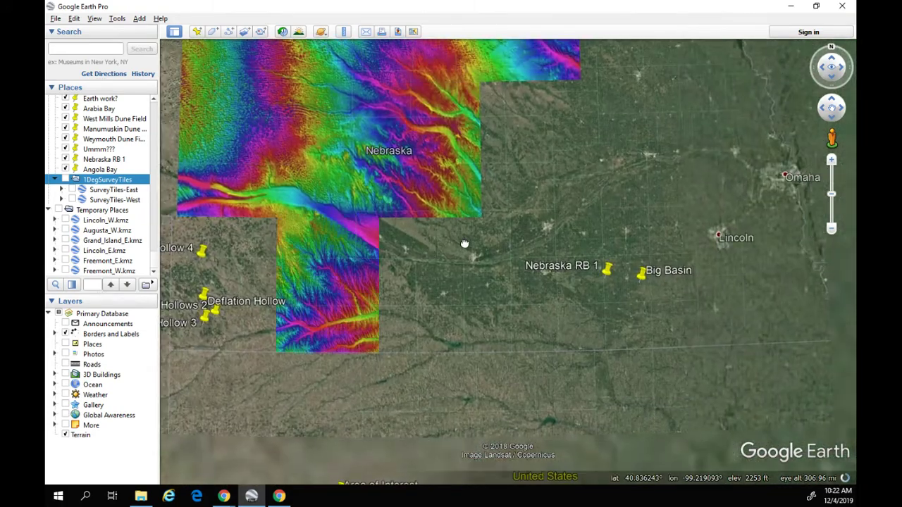
{"action": "left_click_drag", "start_coordinate": [587, 285], "coordinate": [511, 269]}
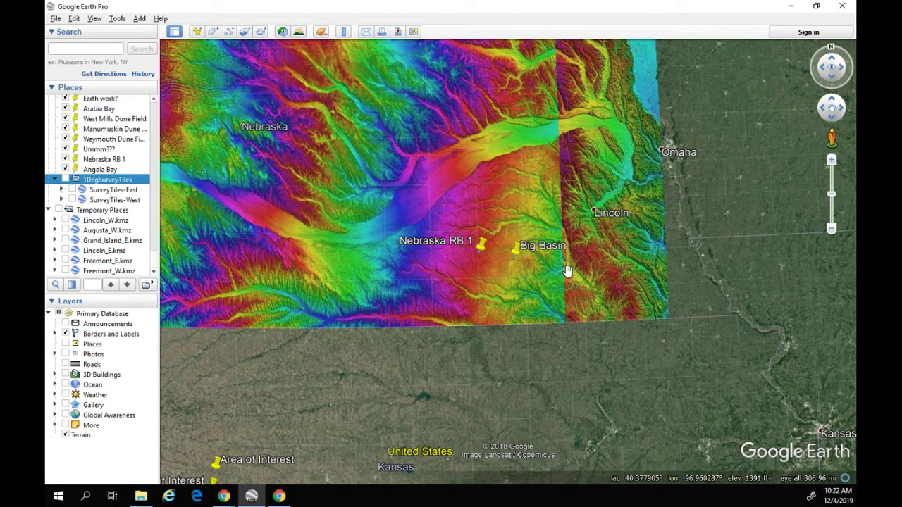
{"action": "left_click_drag", "start_coordinate": [488, 252], "coordinate": [475, 291]}
- Zoom to about 71 mi over Nebraska RB 1, framing Sutton, Geneva and Big Basin, then switch to Chrome
{"action": "scroll", "coordinate": [475, 291], "scroll_direction": "up", "scroll_amount": 2}
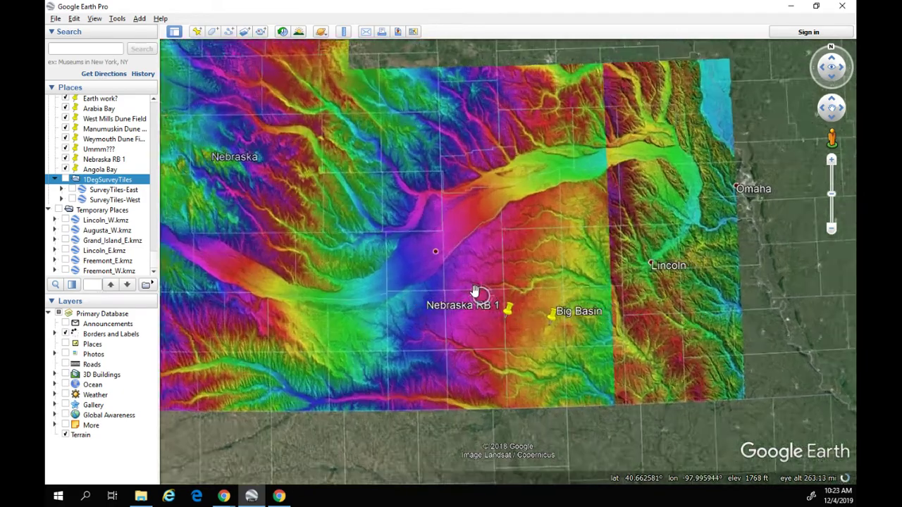
{"action": "scroll", "coordinate": [475, 291], "scroll_direction": "up", "scroll_amount": 3}
{"action": "scroll", "coordinate": [629, 310], "scroll_direction": "up", "scroll_amount": 1}
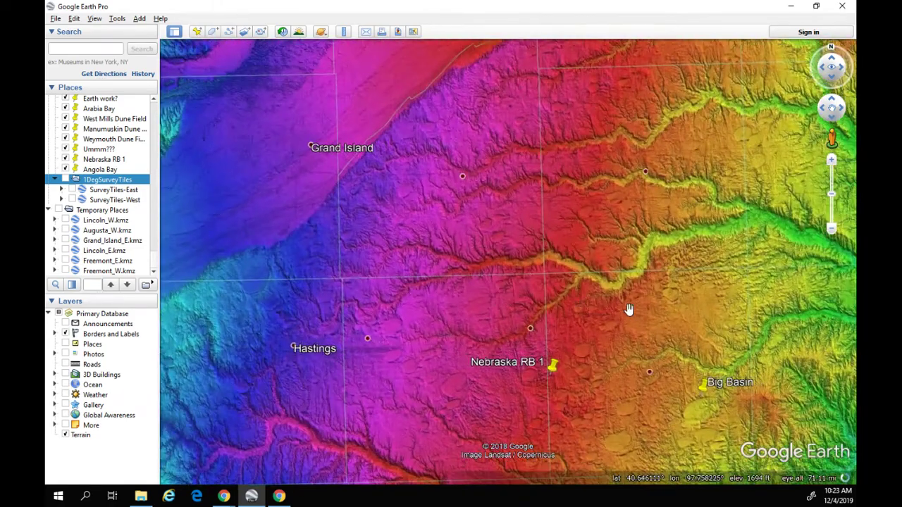
{"action": "mouse_move", "coordinate": [629, 310]}
{"action": "left_mouse_down"}
{"action": "mouse_move", "coordinate": [519, 288]}
{"action": "mouse_move", "coordinate": [501, 239]}
{"action": "left_mouse_up"}
{"action": "left_click_drag", "start_coordinate": [539, 331], "coordinate": [534, 256]}
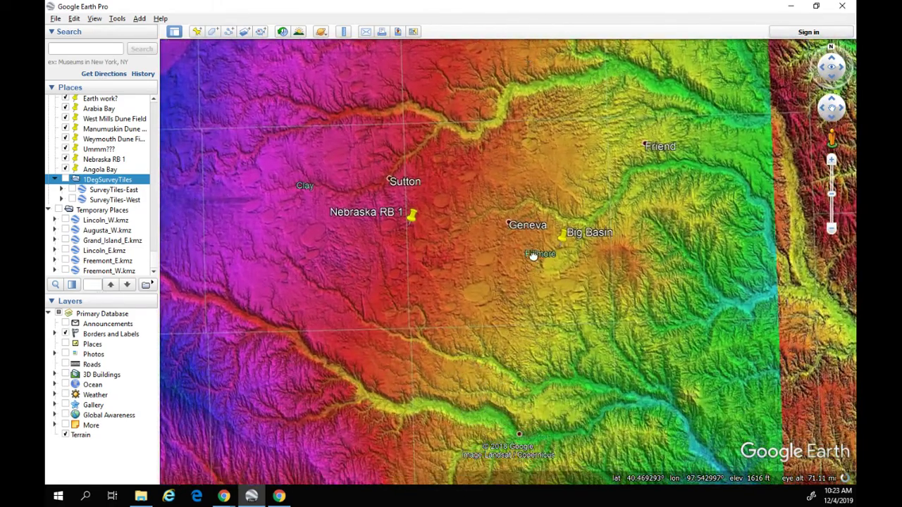
{"action": "left_click_drag", "start_coordinate": [500, 318], "coordinate": [500, 301]}
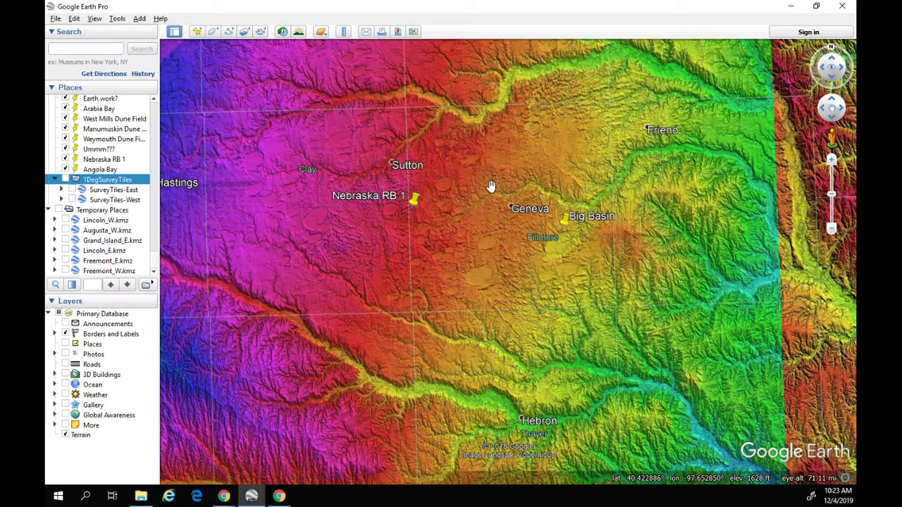
{"action": "key", "text": "alt+Tab"}
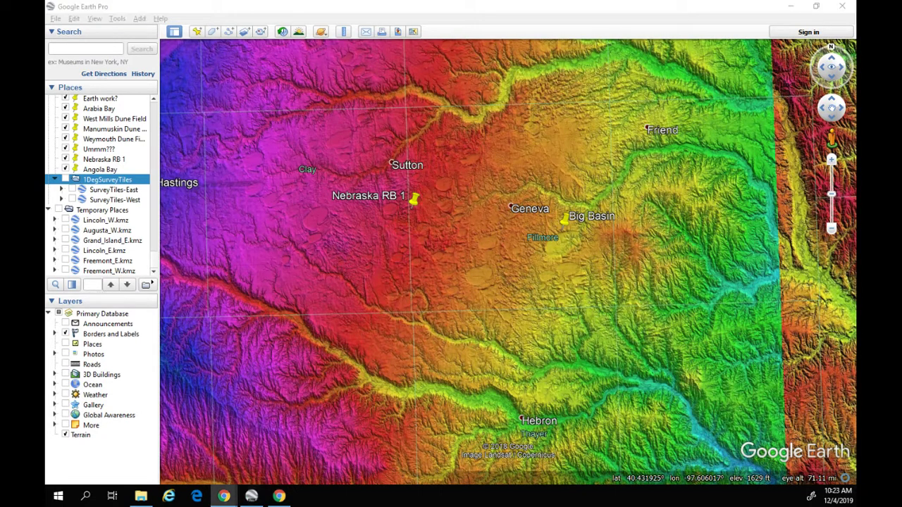